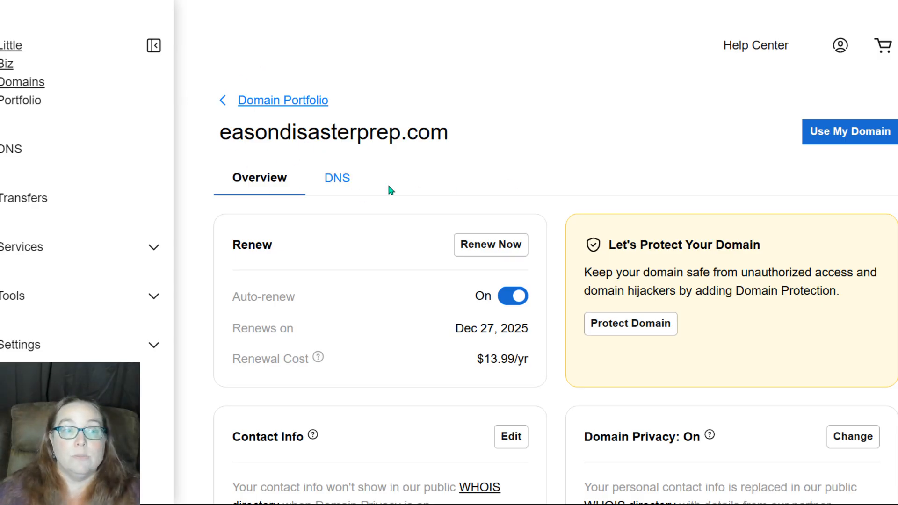
Examine the DNS records of easondisasterprep.com.
{"action": "left_click", "coordinate": [346, 184]}
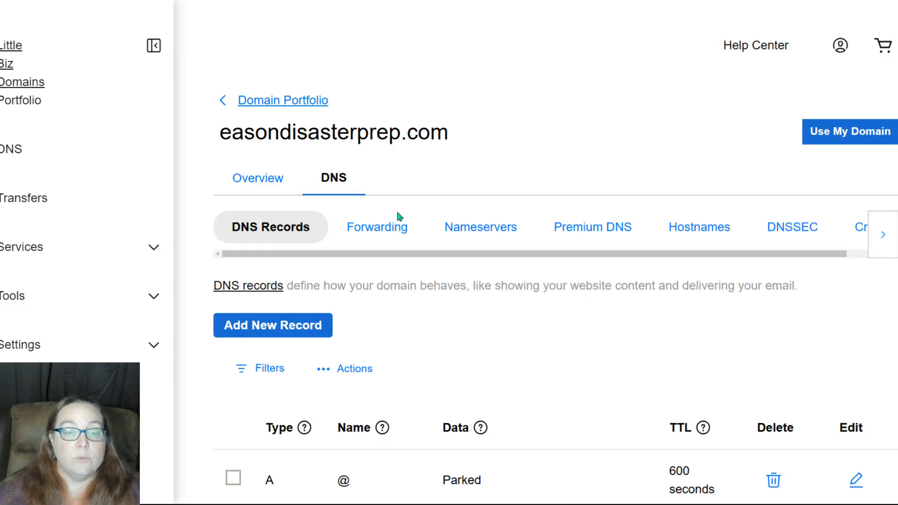
{"action": "scroll", "coordinate": [543, 297], "scroll_direction": "down", "scroll_amount": 4}
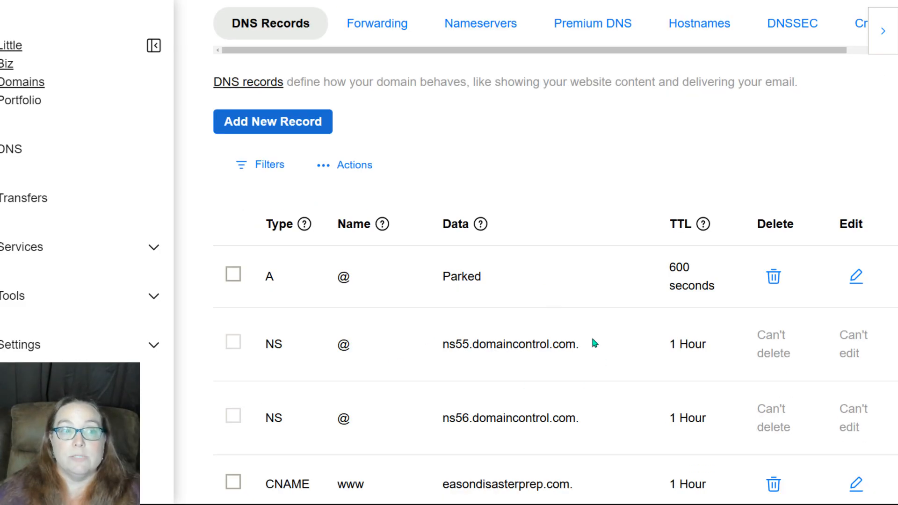
{"action": "scroll", "coordinate": [592, 340], "scroll_direction": "down", "scroll_amount": 3}
{"action": "scroll", "coordinate": [592, 340], "scroll_direction": "down", "scroll_amount": 4}
{"action": "scroll", "coordinate": [592, 339], "scroll_direction": "up", "scroll_amount": 3}
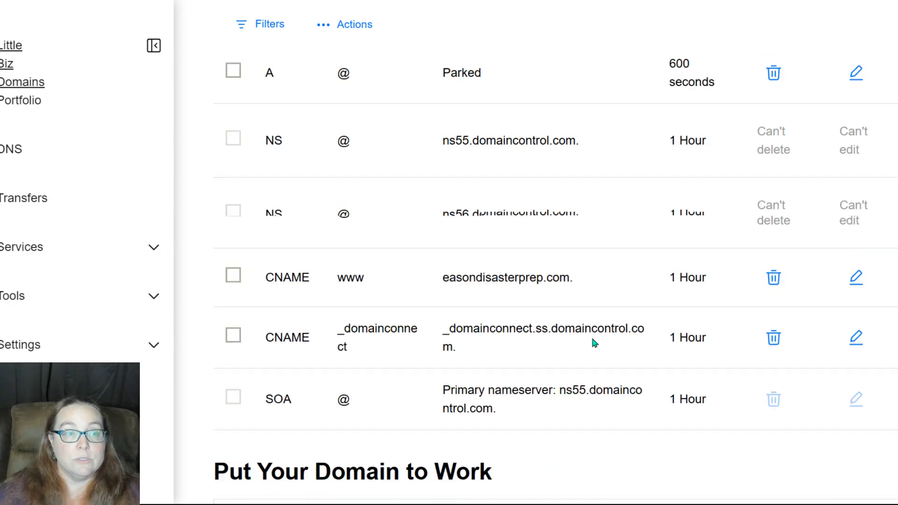
{"action": "scroll", "coordinate": [593, 343], "scroll_direction": "up", "scroll_amount": 4}
{"action": "scroll", "coordinate": [493, 329], "scroll_direction": "up", "scroll_amount": 3}
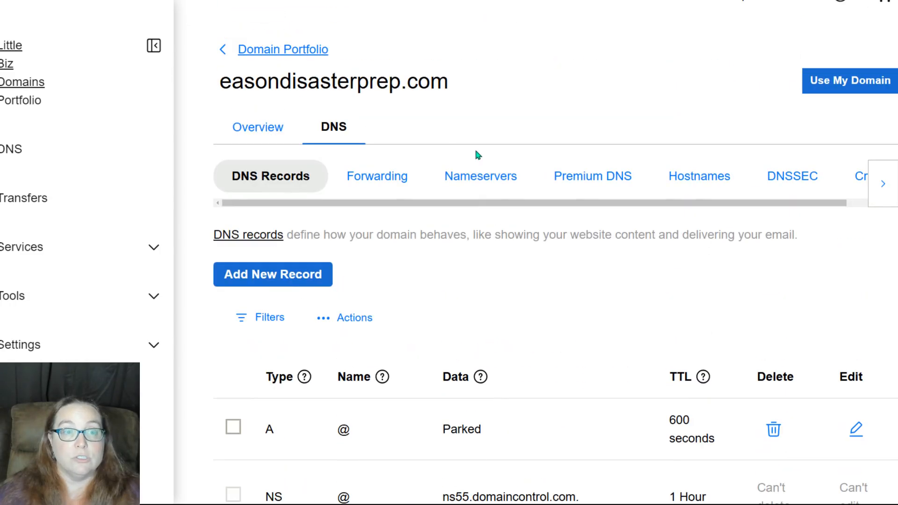
Change easondisasterprep.com to its own nameservers, ns1.floathosting.com and ns2.floathosting.com, and consent to the update.
{"action": "left_click", "coordinate": [477, 184]}
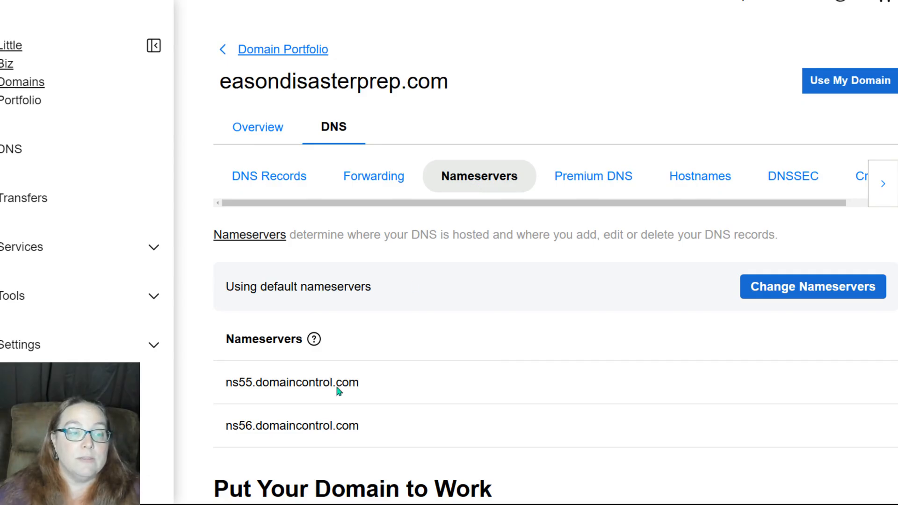
{"action": "left_click", "coordinate": [801, 286]}
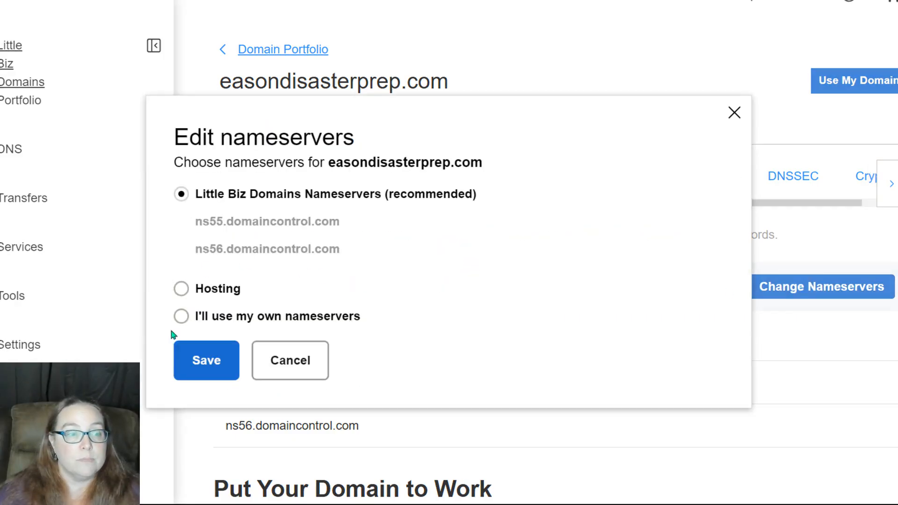
{"action": "left_click", "coordinate": [180, 317]}
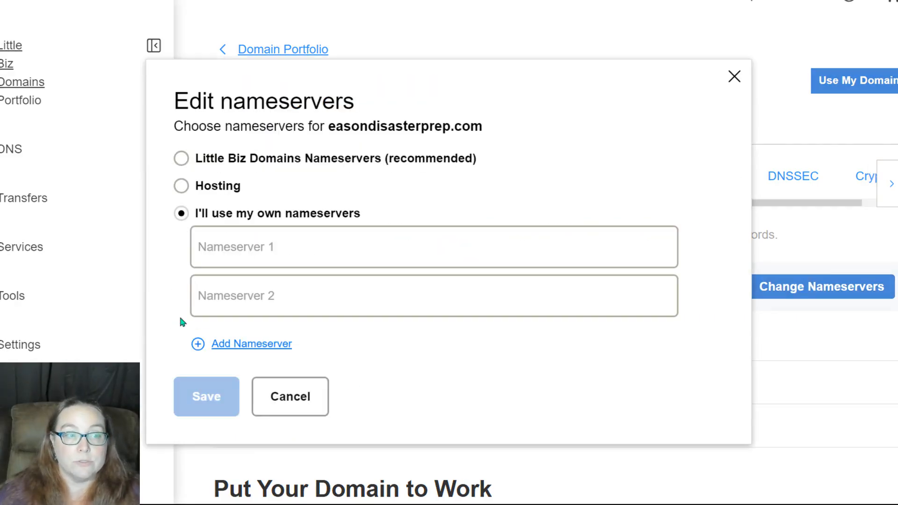
{"action": "left_click", "coordinate": [260, 241]}
{"action": "type", "text": "ns"}
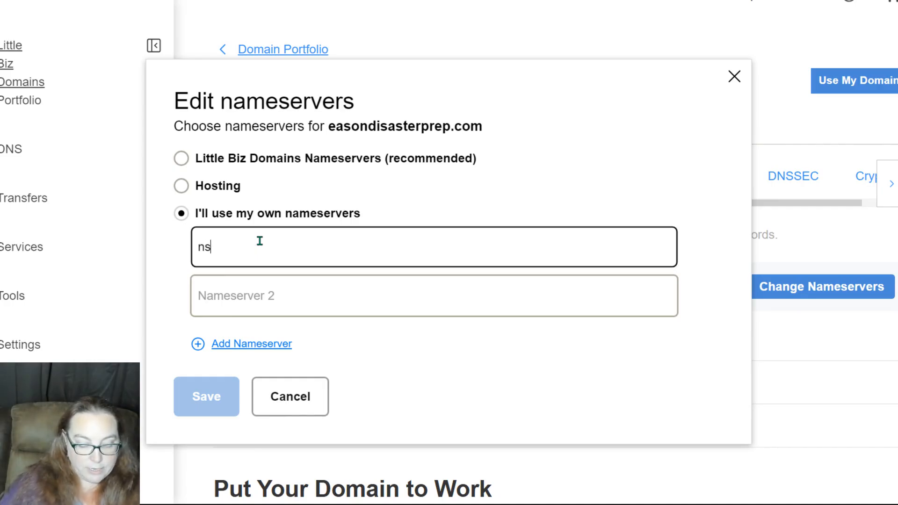
{"action": "type", "text": "1.floathosting.com"}
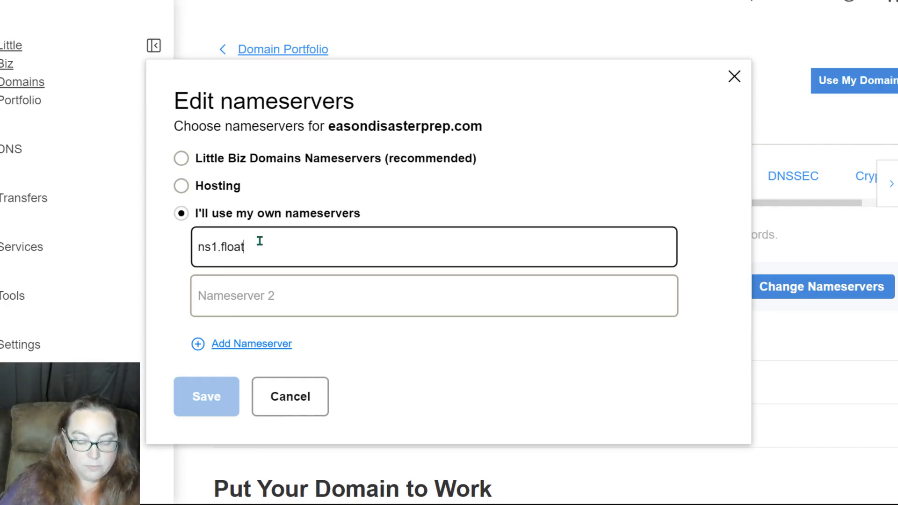
{"action": "key", "text": "Tab"}
{"action": "type", "text": "ns"}
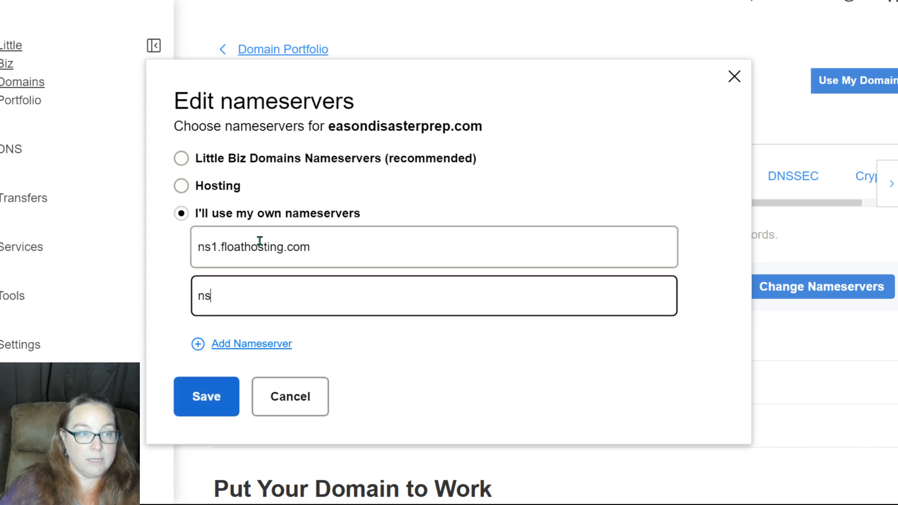
{"action": "type", "text": "2.floathosting.com"}
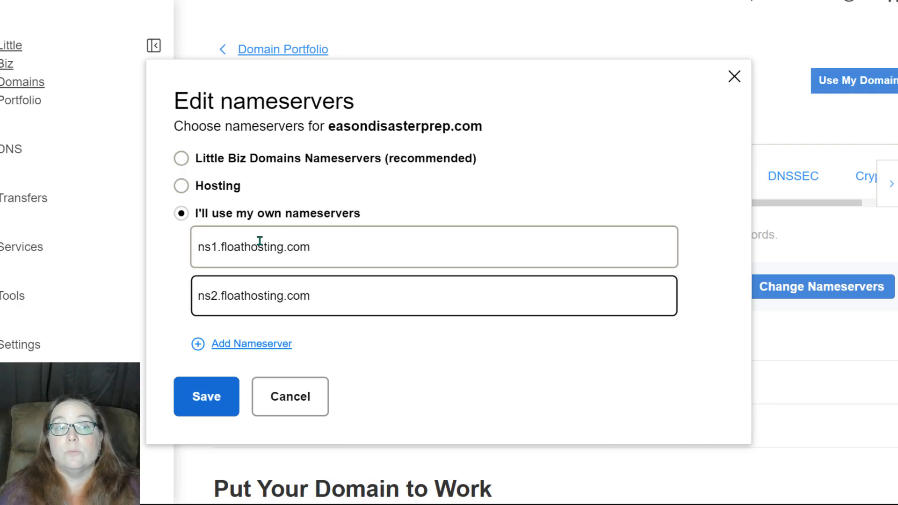
{"action": "left_click", "coordinate": [211, 388]}
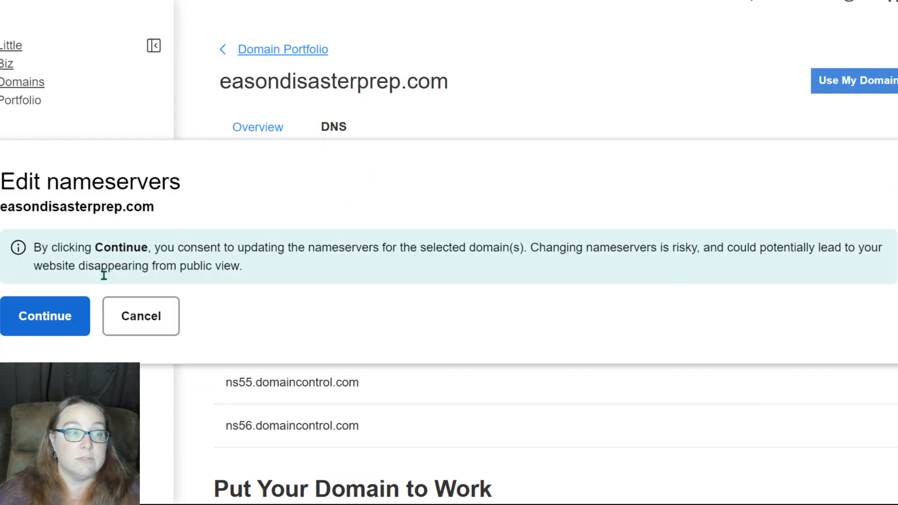
{"action": "left_click", "coordinate": [49, 326]}
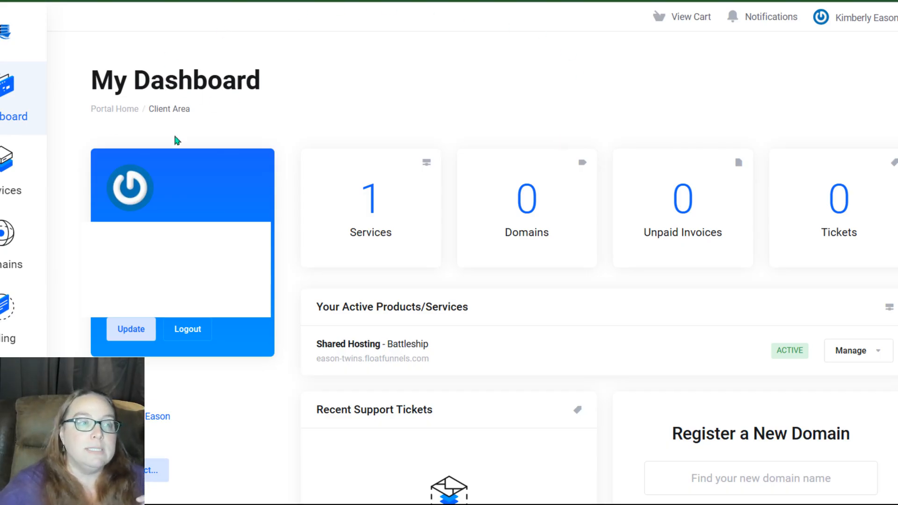
In the Float Hosting client area, open the Shared Hosting - Battleship service and log in to its cPanel.
{"action": "left_click", "coordinate": [393, 219]}
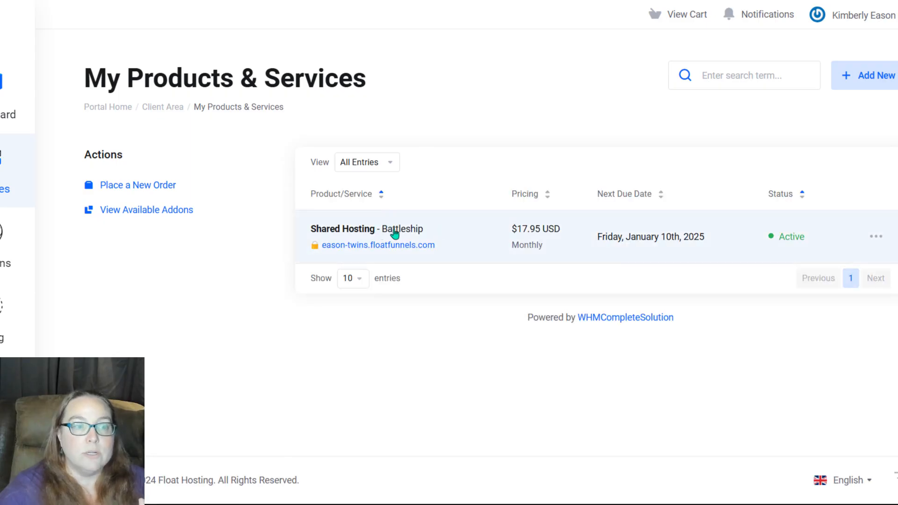
{"action": "left_click", "coordinate": [425, 232]}
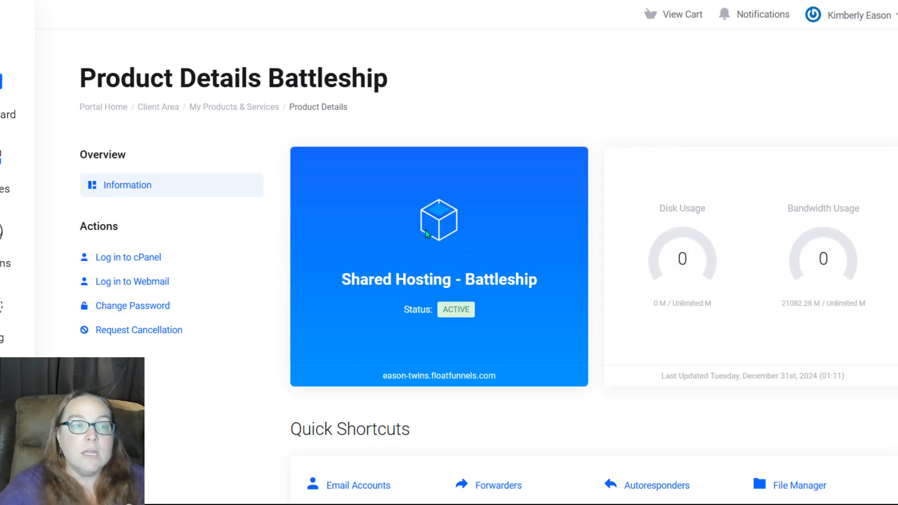
{"action": "left_click", "coordinate": [148, 259]}
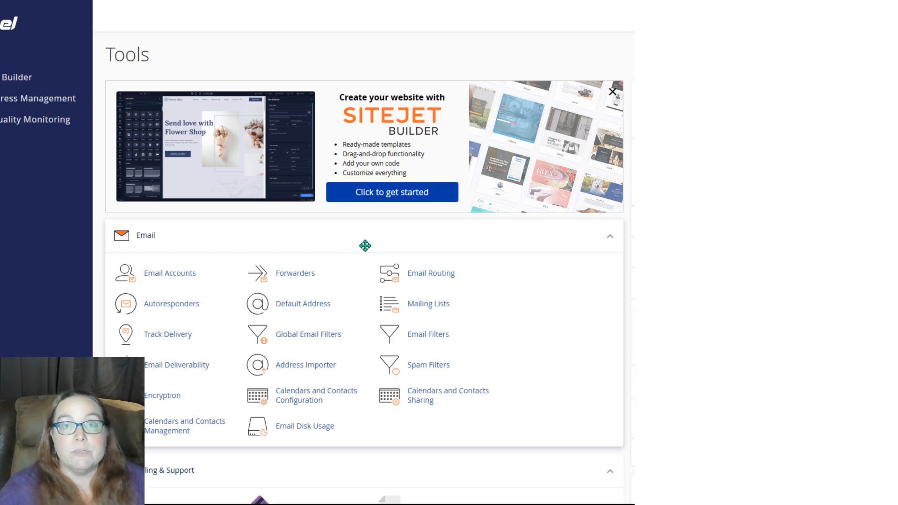
Create the domain easondisasterprep.com with a separate document root, not shared with eason-twins.floatfunnels.com.
{"action": "scroll", "coordinate": [365, 245], "scroll_direction": "down", "scroll_amount": 10}
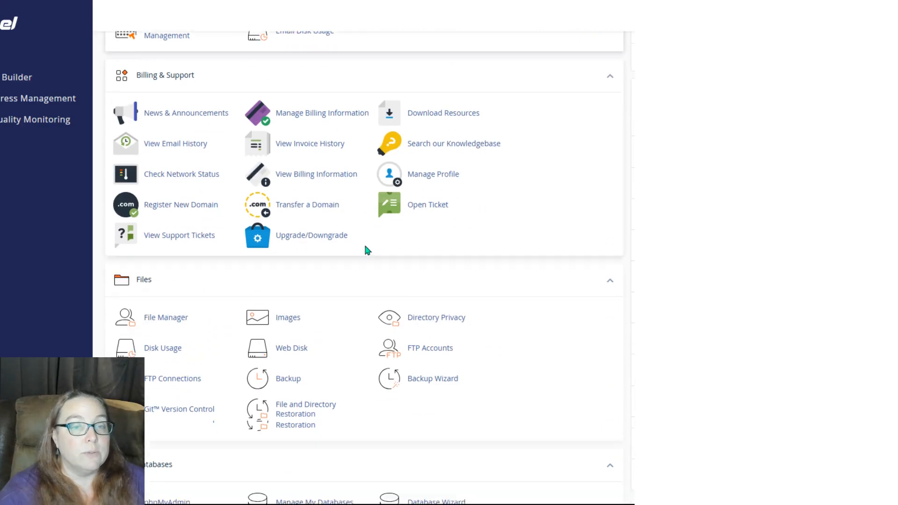
{"action": "scroll", "coordinate": [366, 251], "scroll_direction": "down", "scroll_amount": 6}
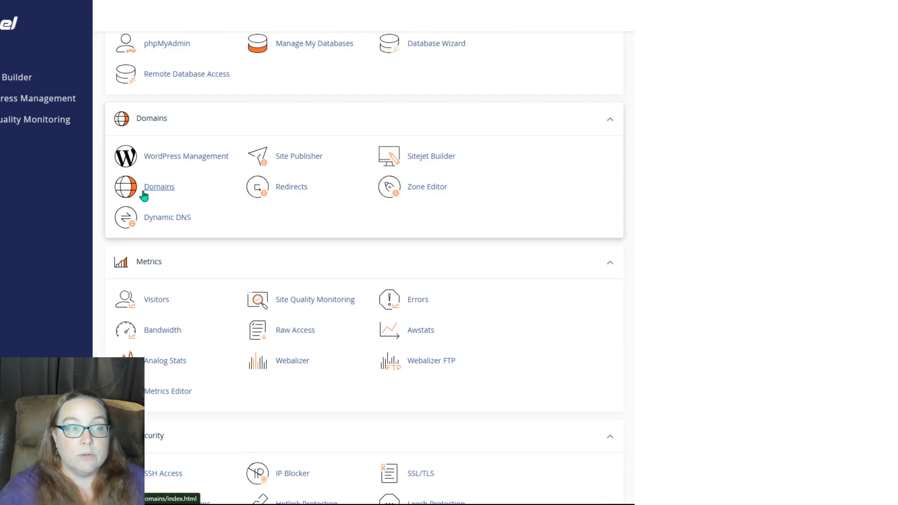
{"action": "left_click", "coordinate": [160, 187]}
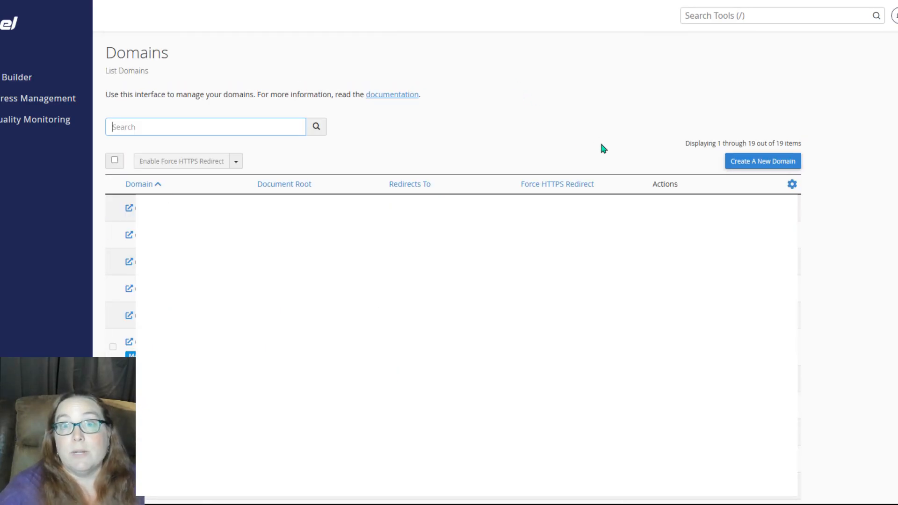
{"action": "left_click", "coordinate": [763, 164]}
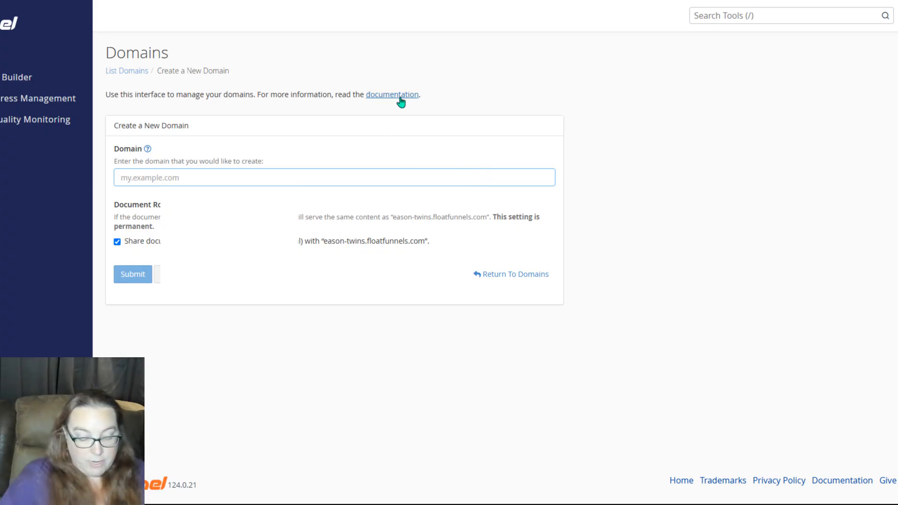
{"action": "type", "text": "easondisasterp"}
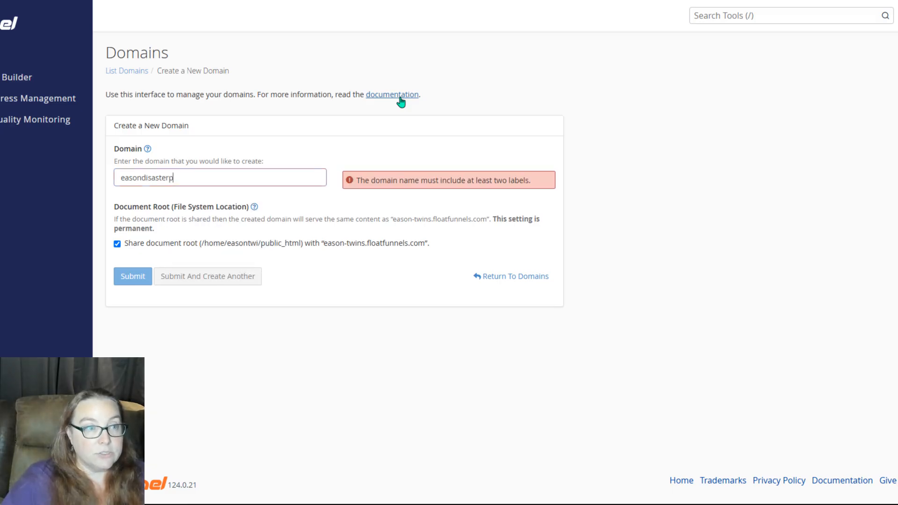
{"action": "type", "text": "rep.com"}
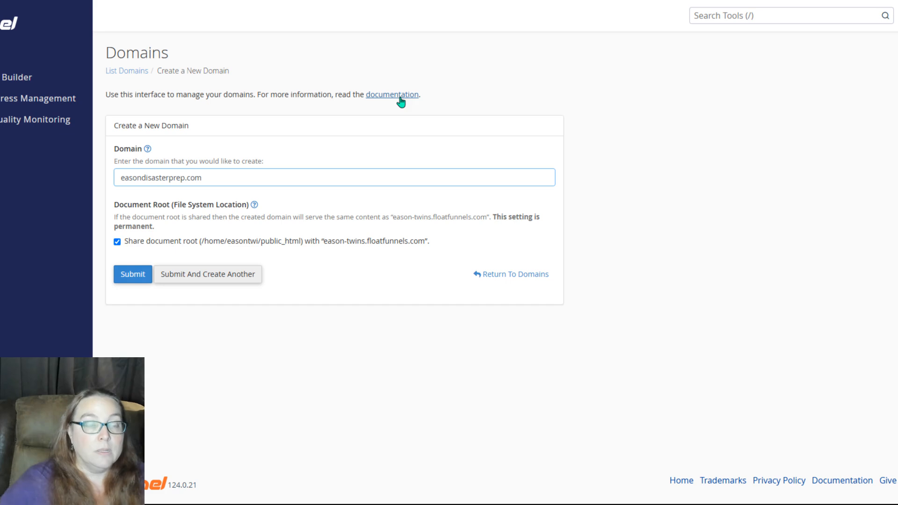
{"action": "left_click", "coordinate": [117, 242]}
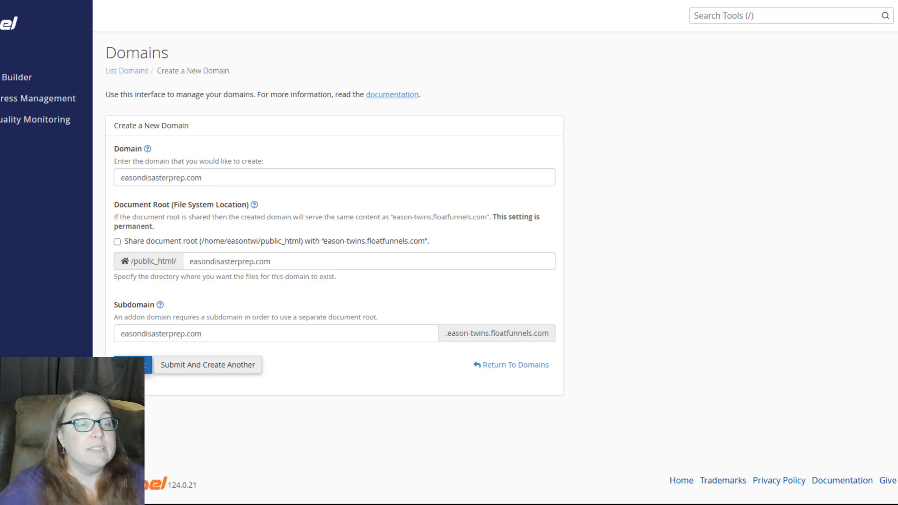
{"action": "left_click", "coordinate": [132, 365]}
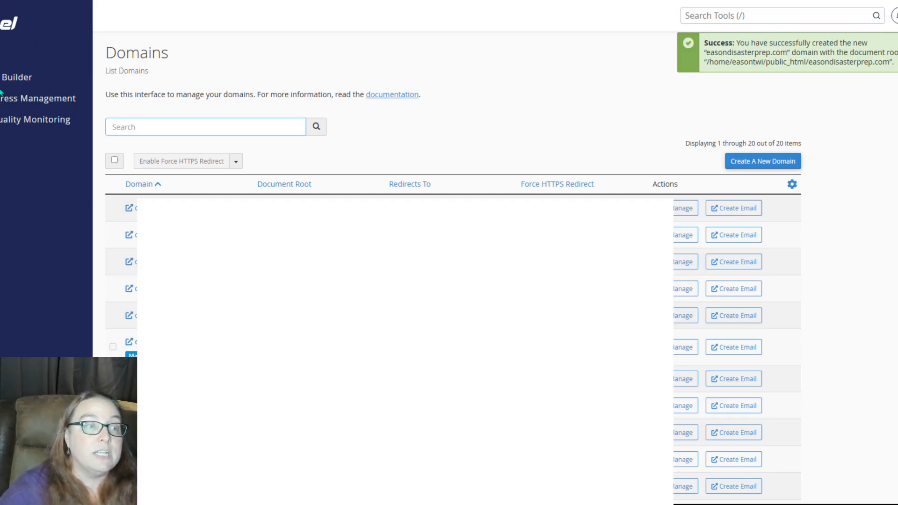
Start a new WordPress installation and choose easondisasterprep.com as its installation path.
{"action": "left_click", "coordinate": [18, 99]}
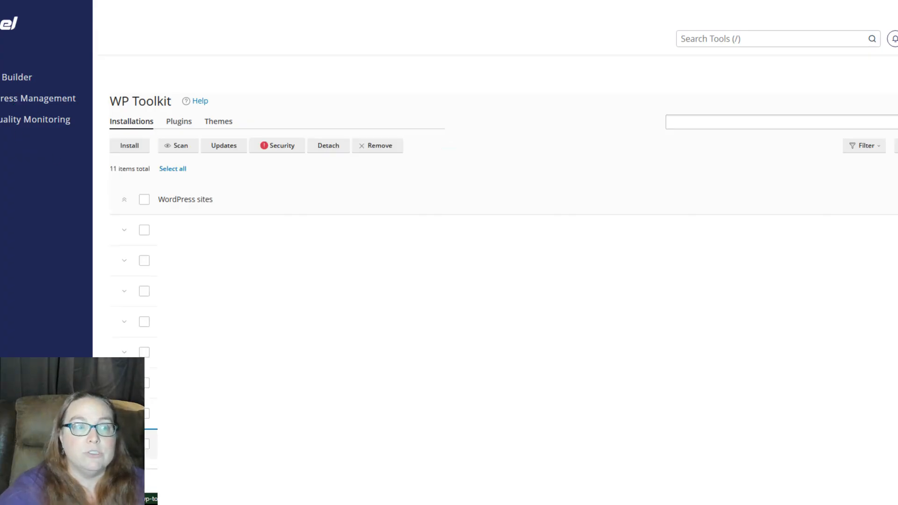
{"action": "left_click", "coordinate": [134, 147]}
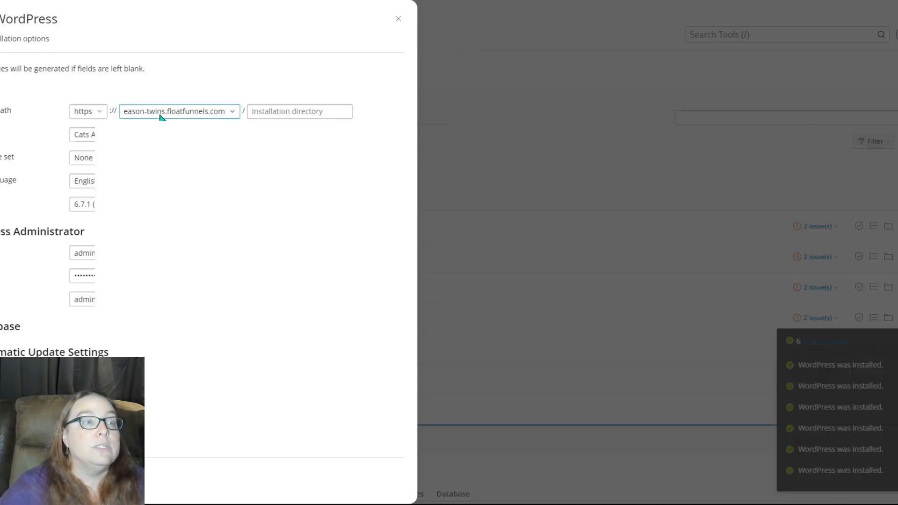
{"action": "left_click", "coordinate": [160, 116]}
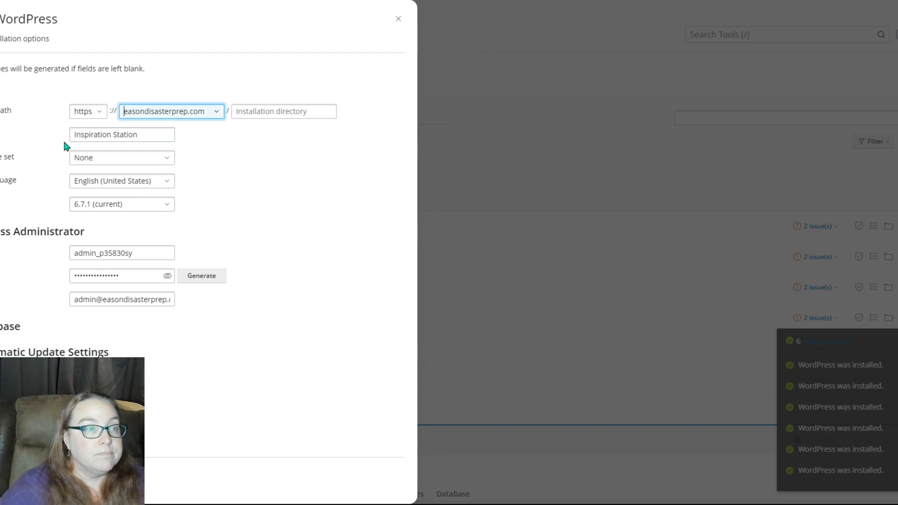
Set the WordPress website title to "Eason Disaster Prep".
{"action": "left_click_drag", "start_coordinate": [146, 134], "coordinate": [70, 134]}
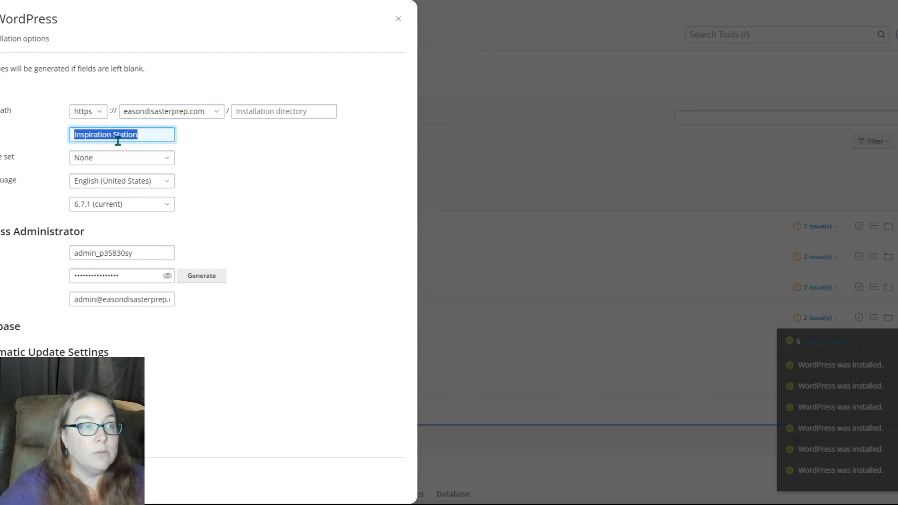
{"action": "type", "text": "Eason Dia"}
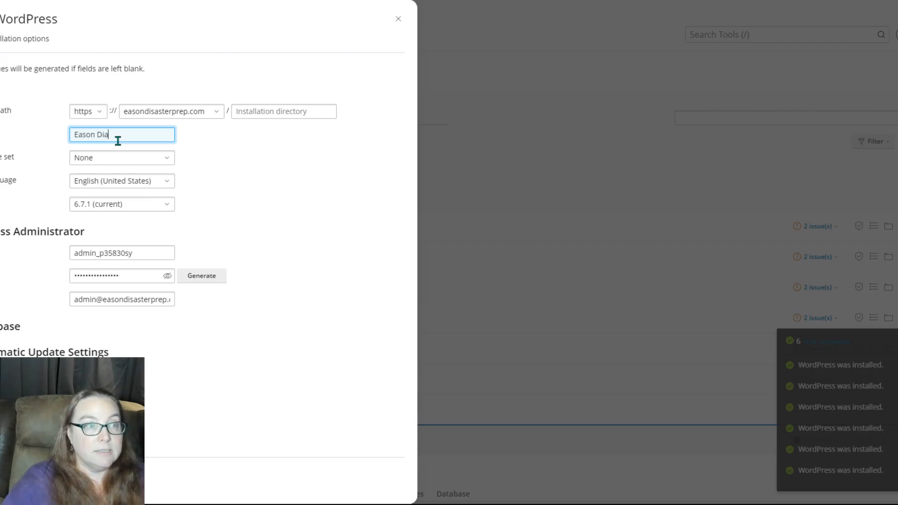
{"action": "key", "text": "BackSpace"}
{"action": "type", "text": "saster Pre"}
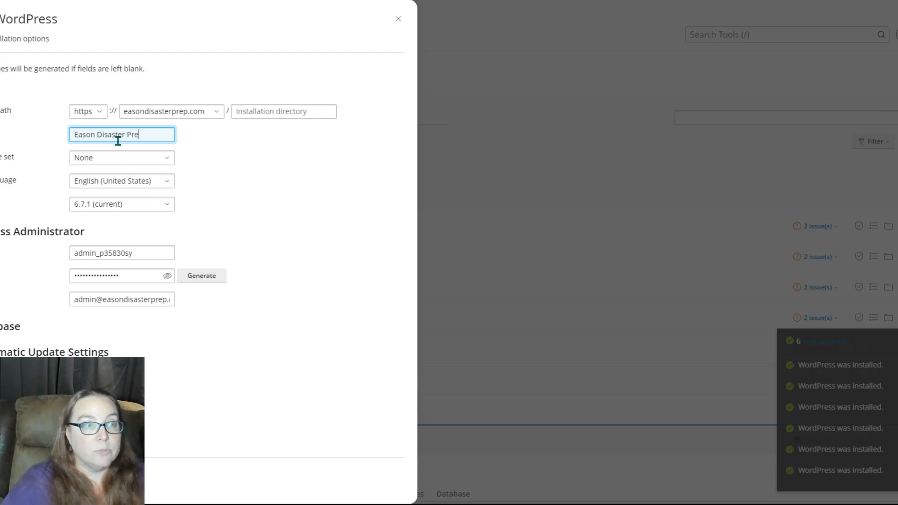
{"action": "type", "text": "p"}
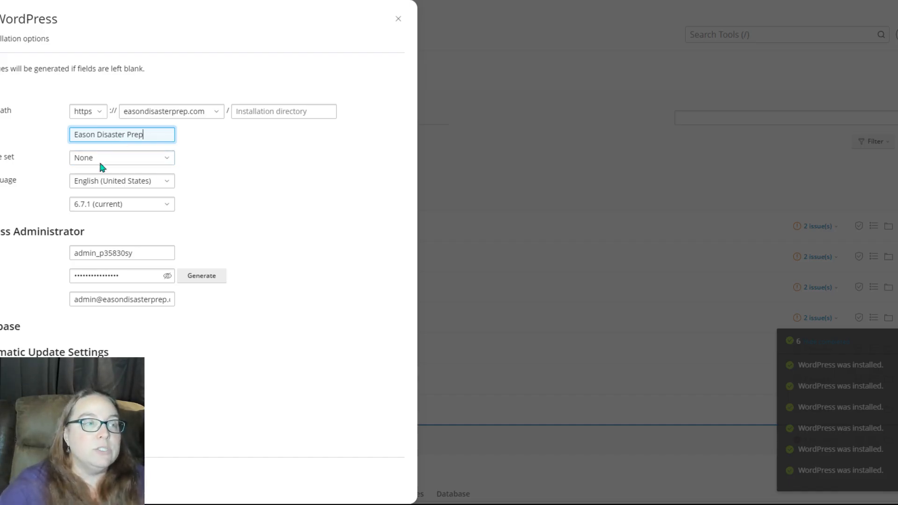
Review the available plugin/theme sets and website languages for the installation without changing either selection.
{"action": "left_click", "coordinate": [152, 158]}
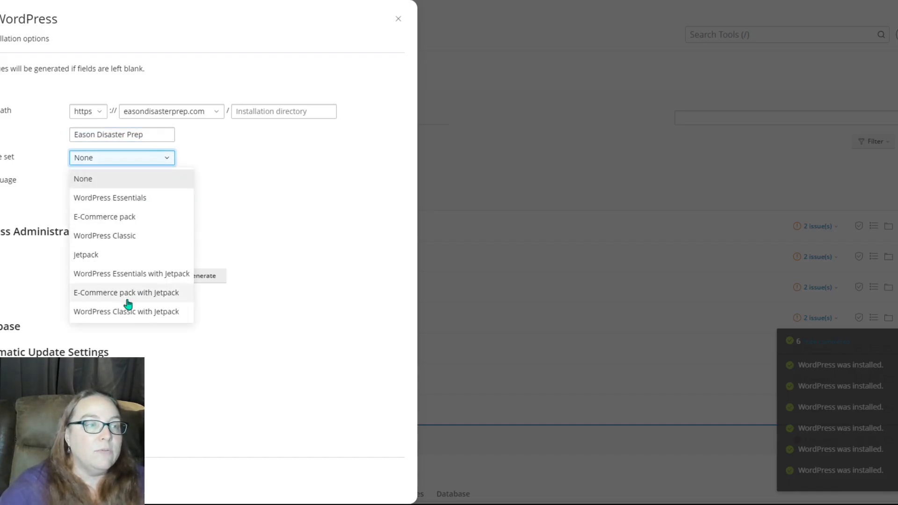
{"action": "left_click", "coordinate": [226, 181]}
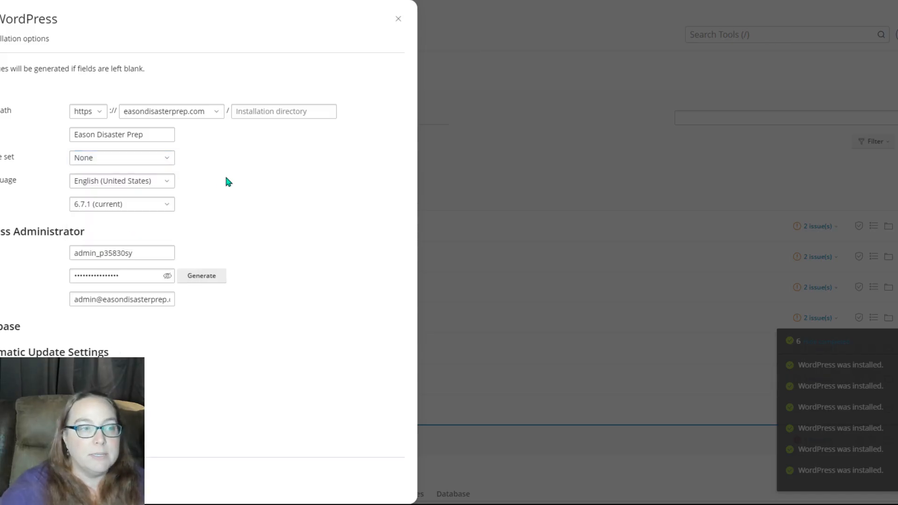
{"action": "left_click", "coordinate": [118, 184]}
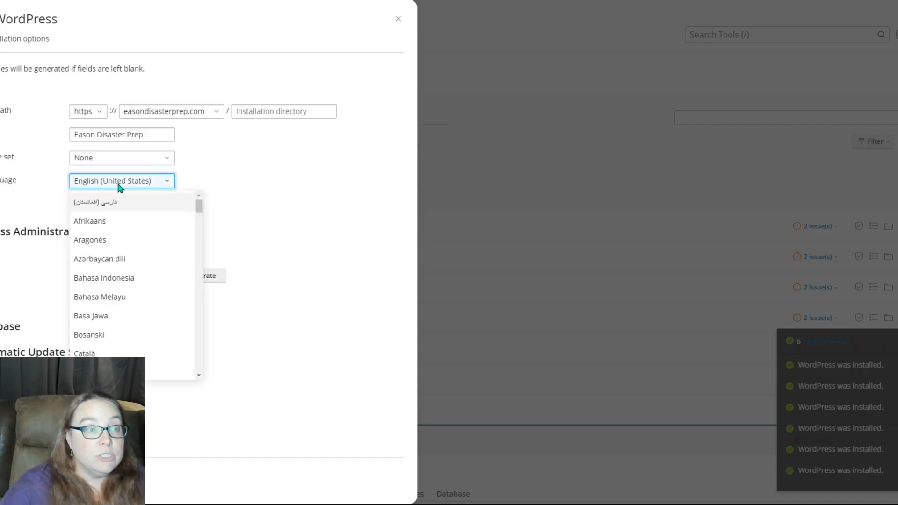
{"action": "left_click", "coordinate": [236, 183]}
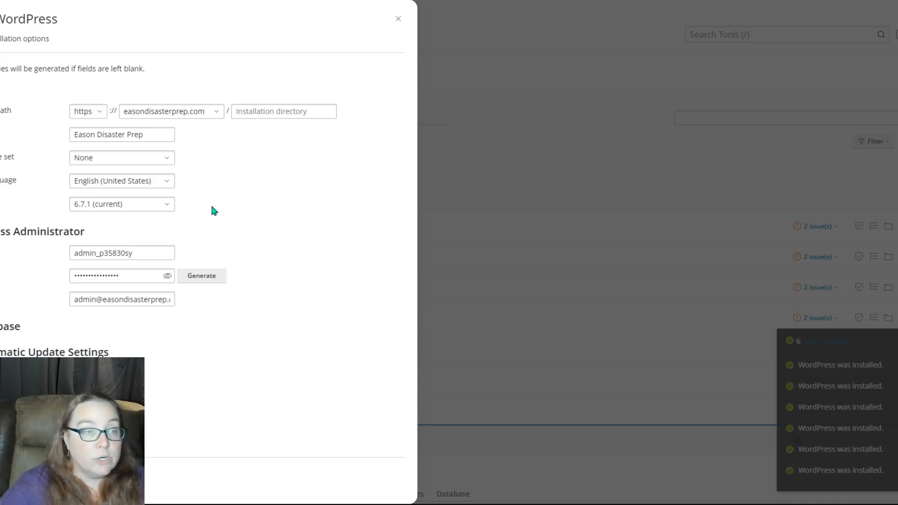
Review the WordPress administrator's username, password and email fields for the easondisasterprep.com installation.
{"action": "left_click", "coordinate": [128, 254]}
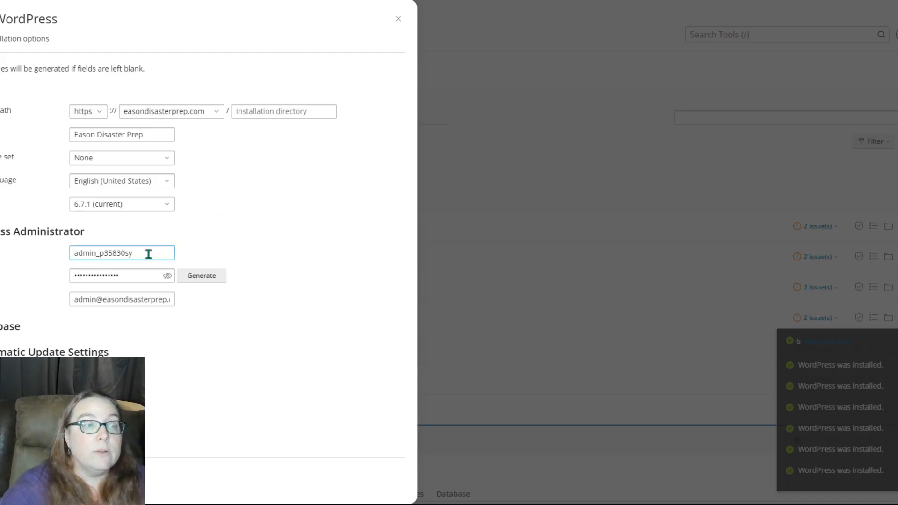
{"action": "left_click", "coordinate": [144, 279]}
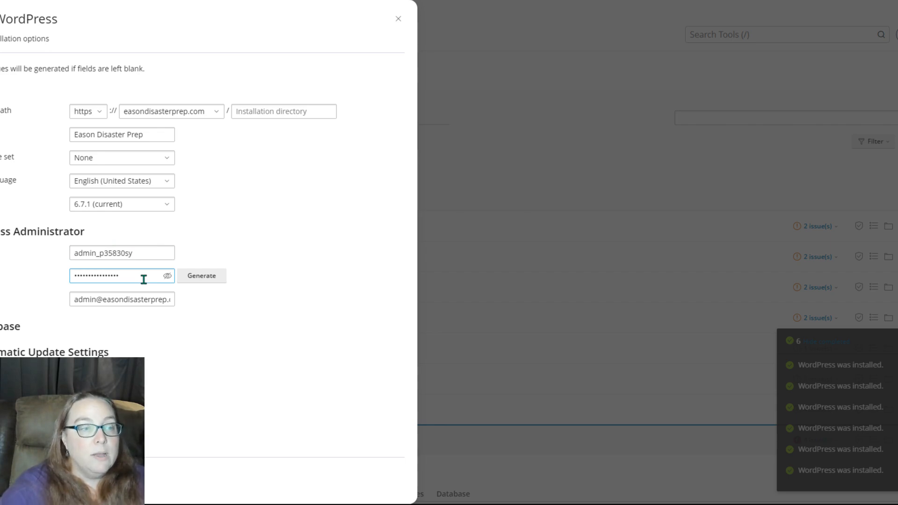
{"action": "left_click", "coordinate": [75, 254]}
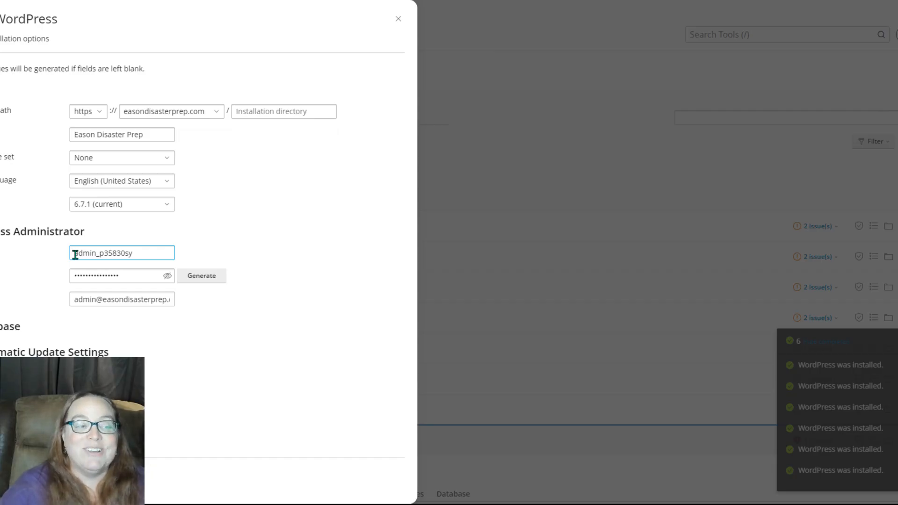
{"action": "left_click", "coordinate": [190, 277]}
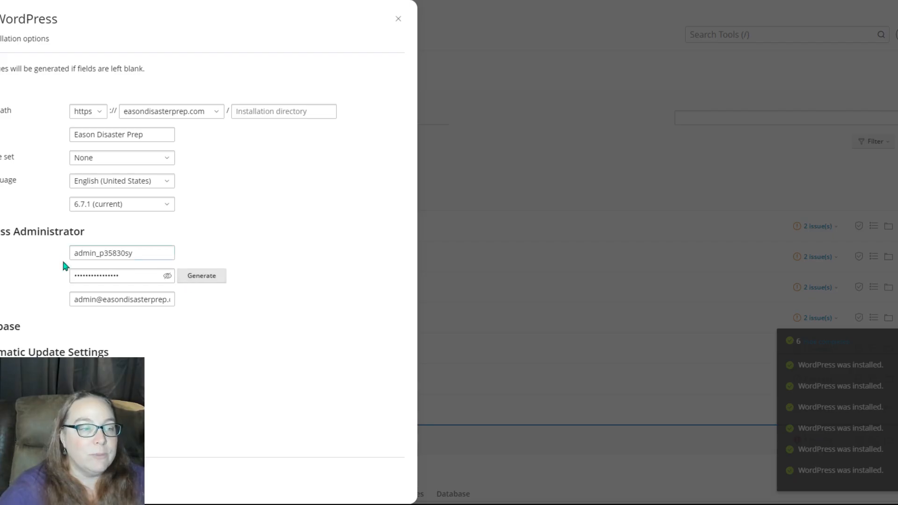
{"action": "left_click", "coordinate": [80, 299]}
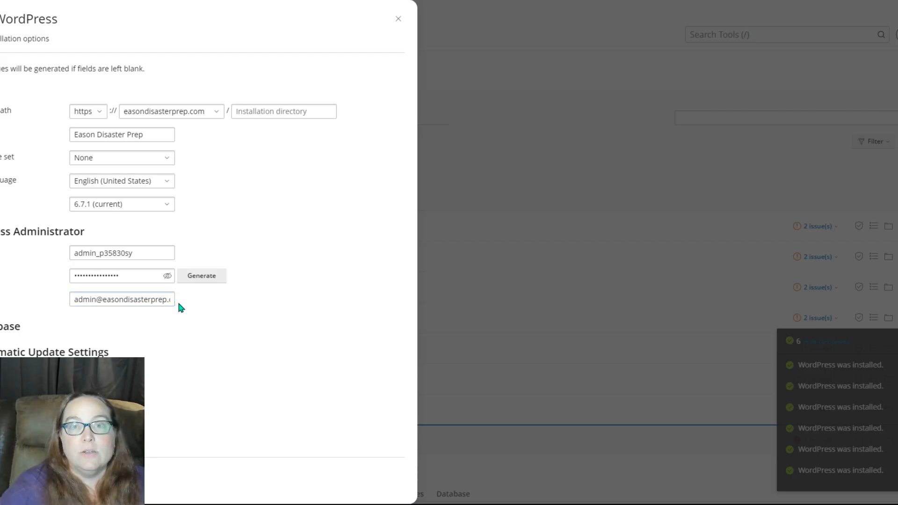
{"action": "left_click", "coordinate": [162, 302]}
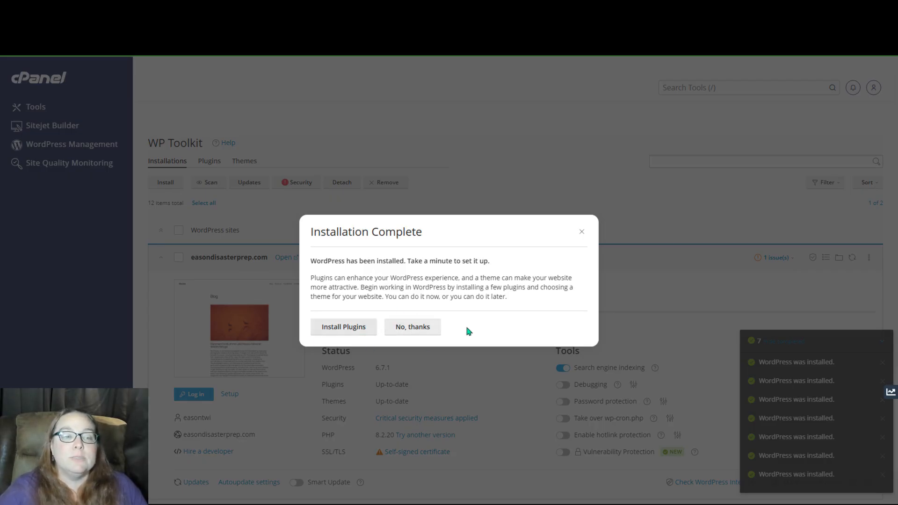
Decline the plugin installation offered for the new WordPress site and open the SSL/TLS manager.
{"action": "left_click", "coordinate": [430, 329]}
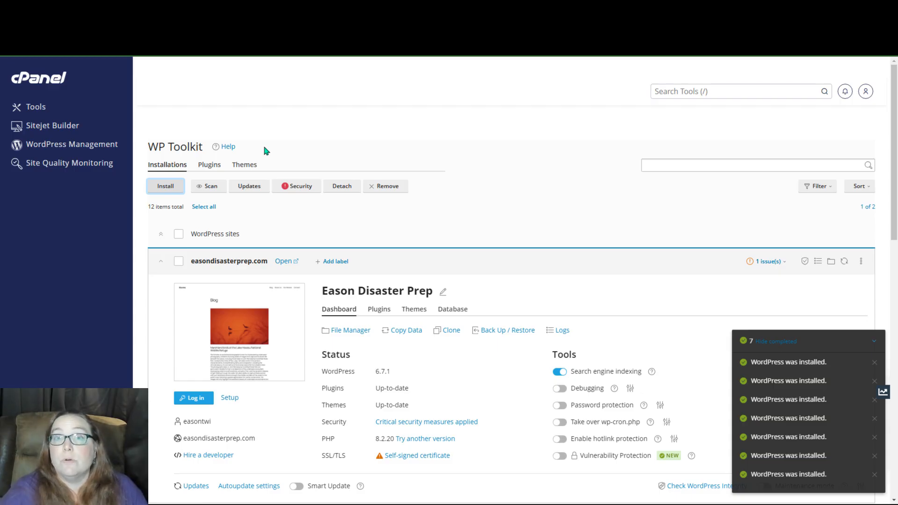
{"action": "left_click", "coordinate": [38, 115]}
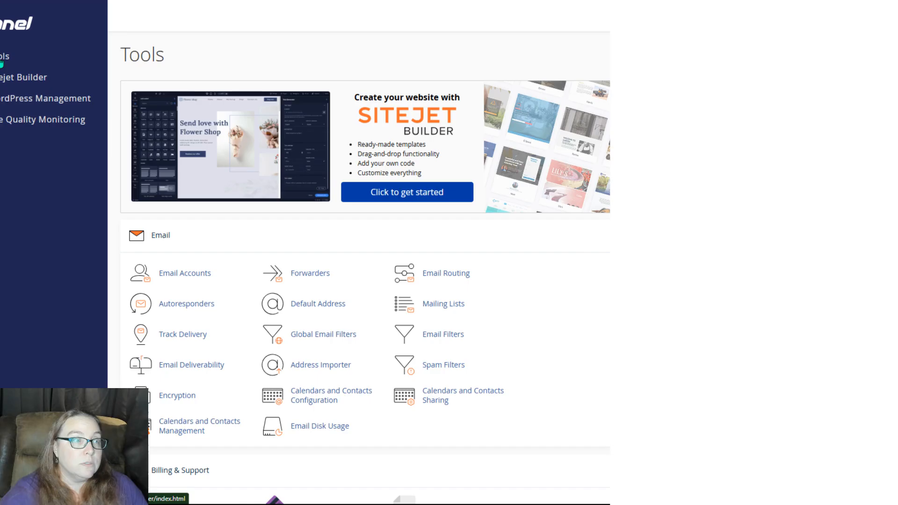
{"action": "scroll", "coordinate": [370, 233], "scroll_direction": "down", "scroll_amount": 10}
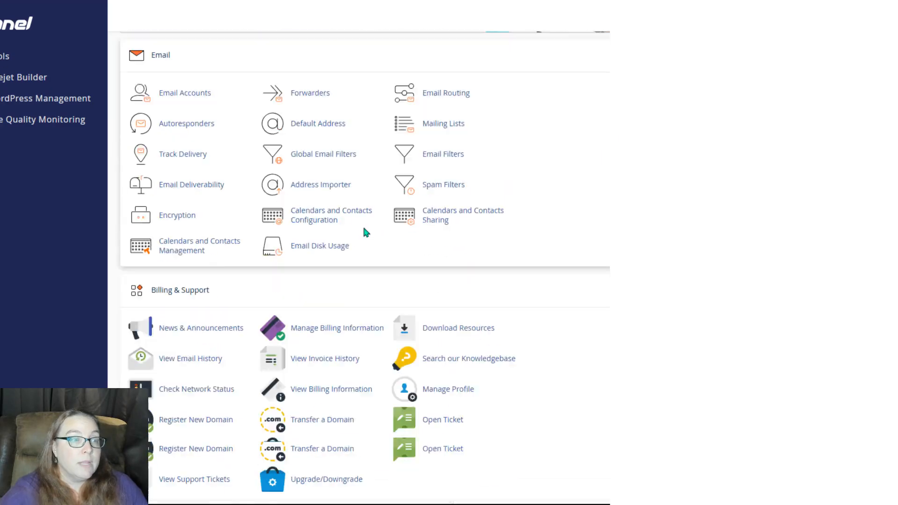
{"action": "scroll", "coordinate": [365, 233], "scroll_direction": "down", "scroll_amount": 6}
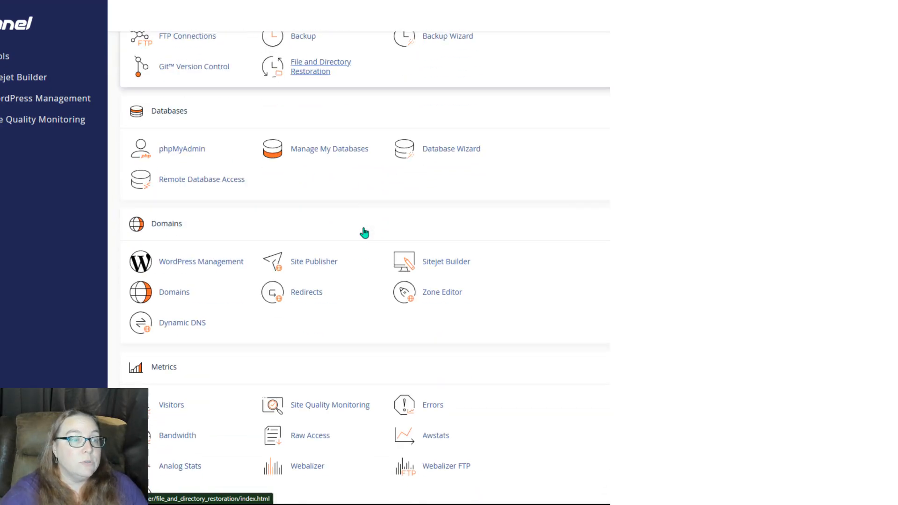
{"action": "scroll", "coordinate": [365, 231], "scroll_direction": "down", "scroll_amount": 3}
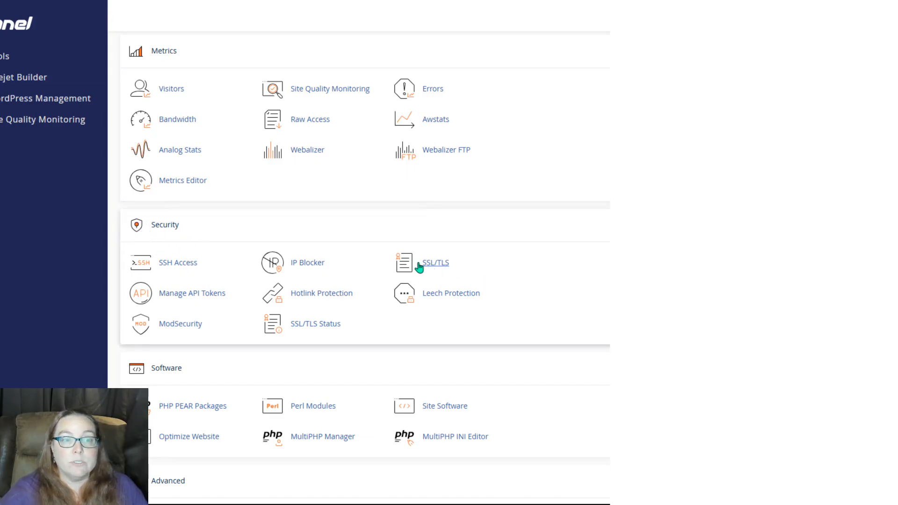
{"action": "left_click", "coordinate": [438, 265]}
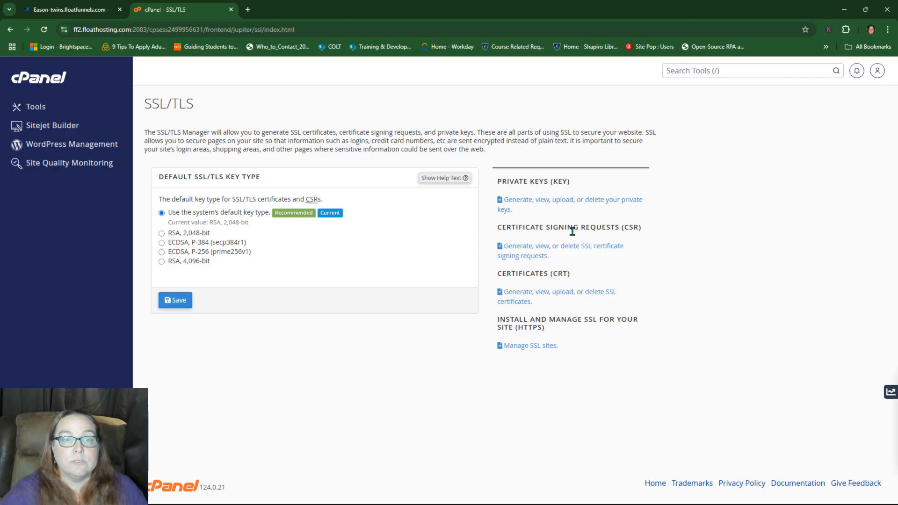
Open the certificate signing requests and enter easondisasterprep.com as the domain of a new request.
{"action": "left_click", "coordinate": [531, 252]}
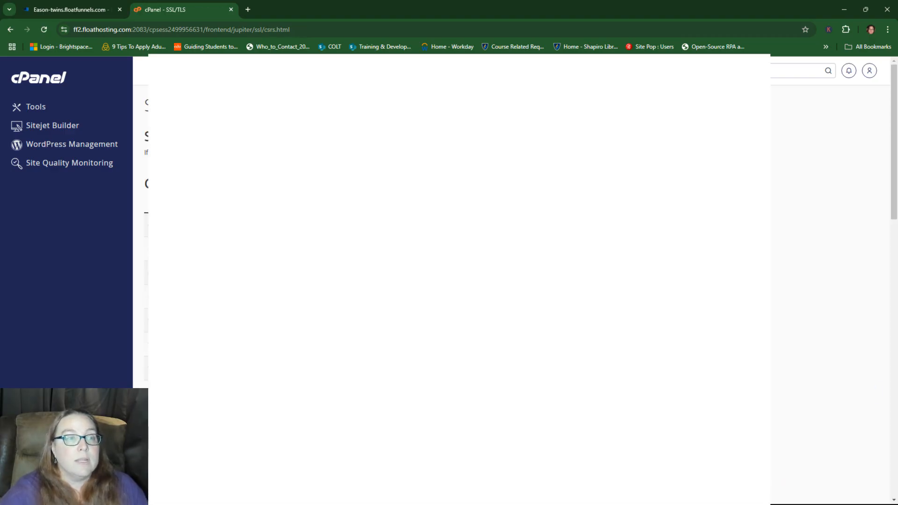
{"action": "scroll", "coordinate": [511, 281], "scroll_direction": "down", "scroll_amount": 3}
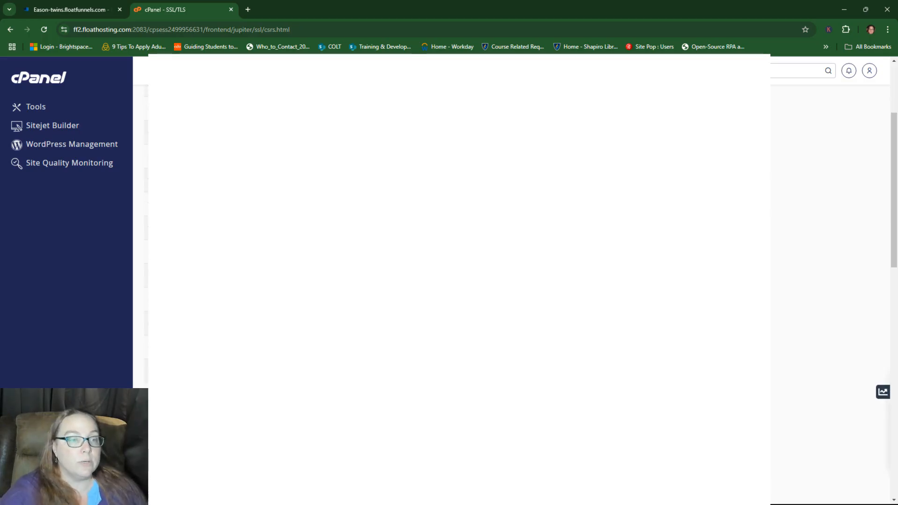
{"action": "scroll", "coordinate": [486, 208], "scroll_direction": "down", "scroll_amount": 5}
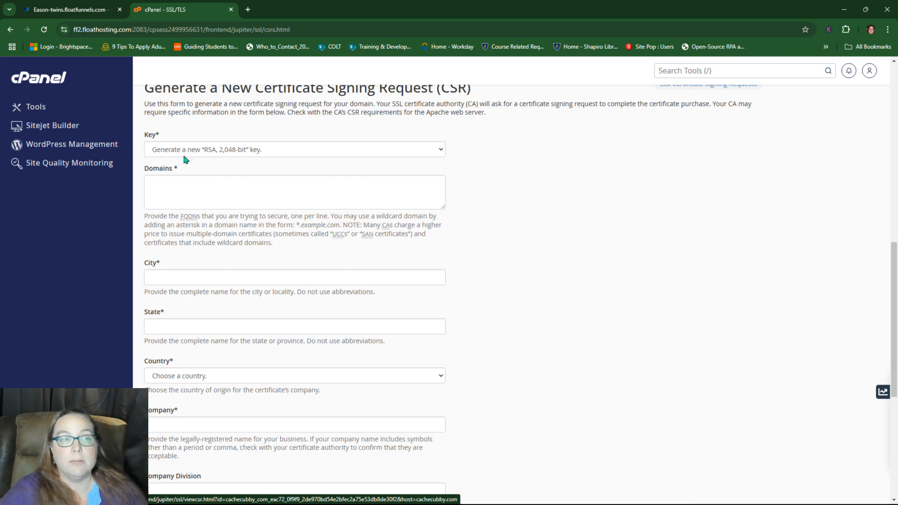
{"action": "left_click", "coordinate": [207, 193]}
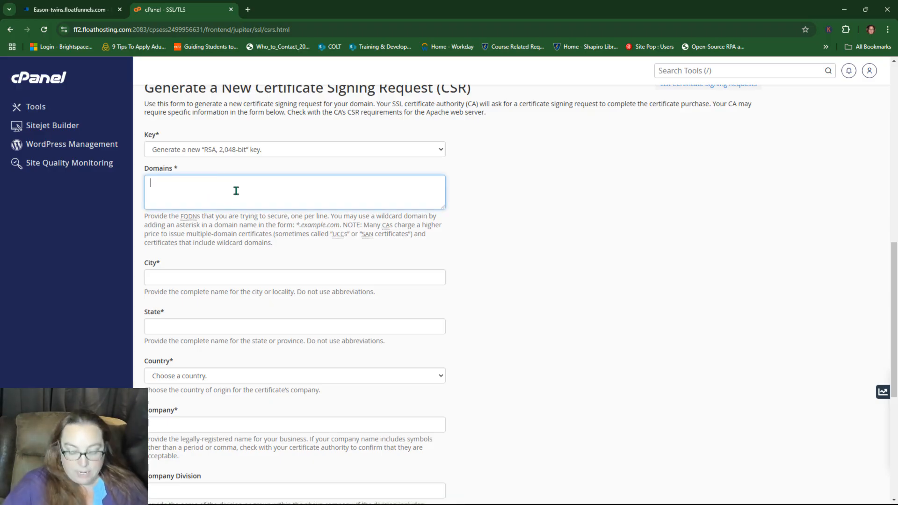
{"action": "type", "text": "eason"}
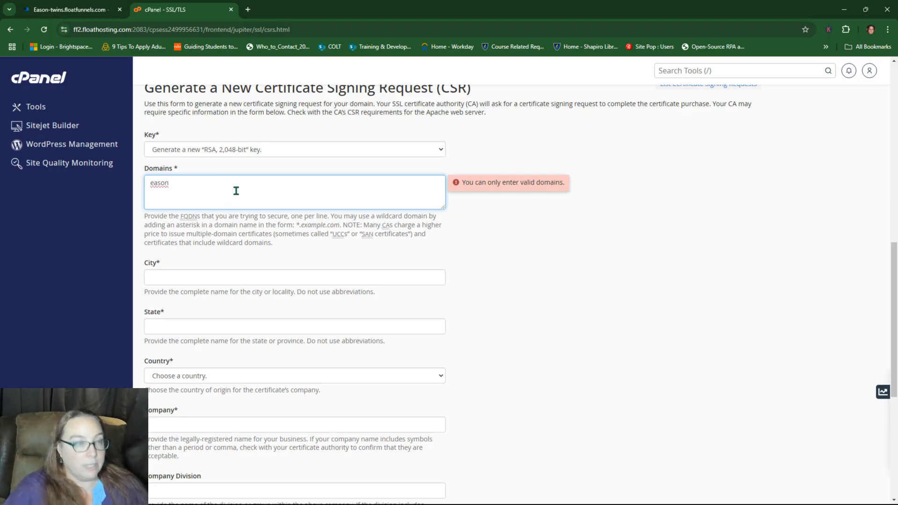
{"action": "type", "text": "disasterprep"}
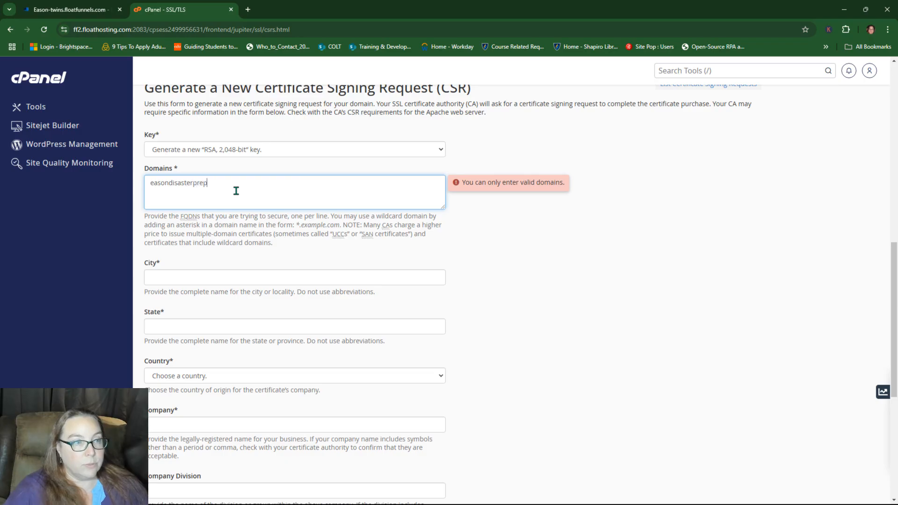
{"action": "type", "text": ".com"}
Set the certificate signing request's city to Sparks and its state to NV.
{"action": "left_click", "coordinate": [248, 276]}
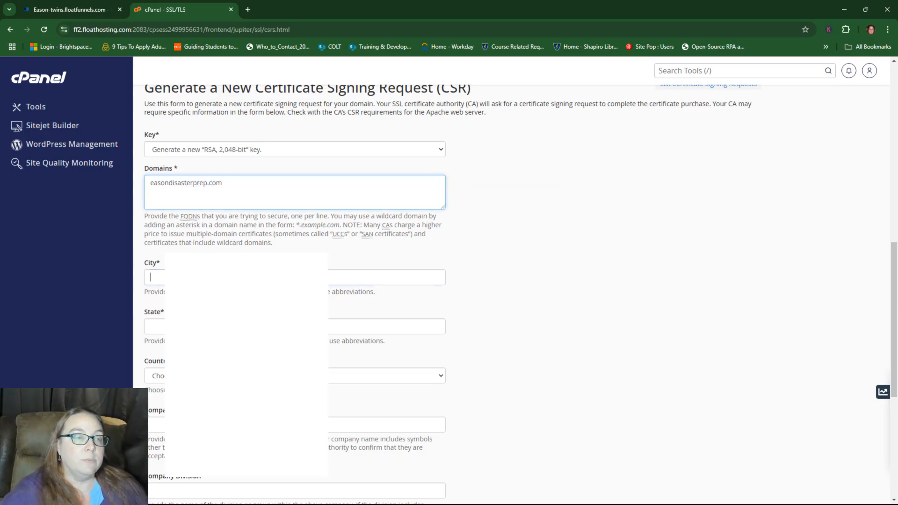
{"action": "type", "text": "spar"}
{"action": "key", "text": "Tab"}
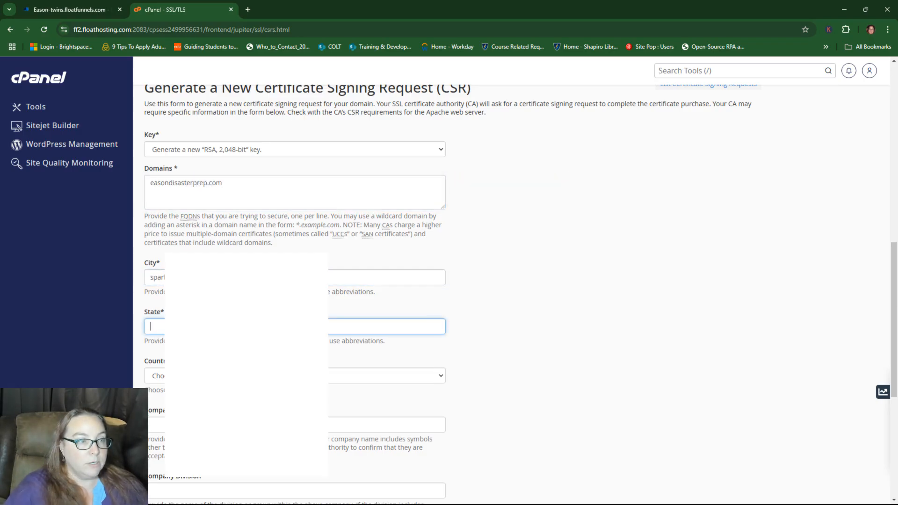
{"action": "key", "text": "shift+Tab"}
{"action": "type", "text": "S"}
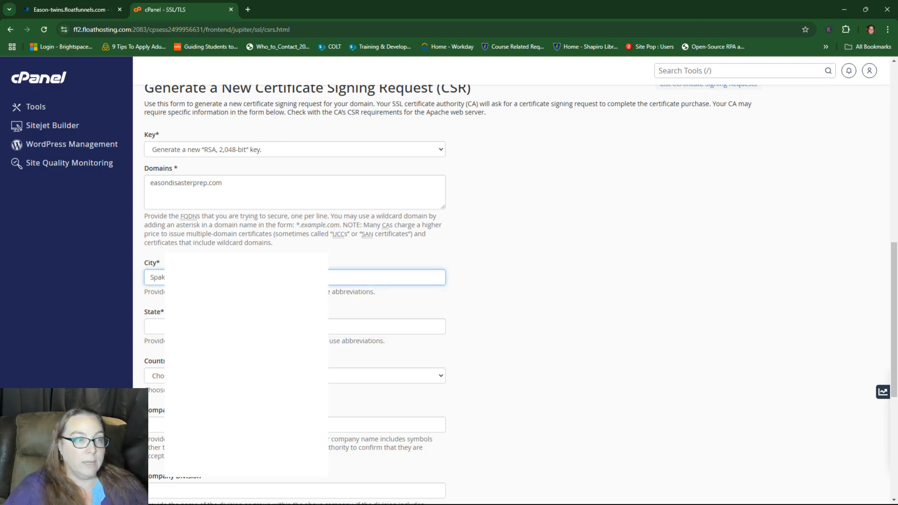
{"action": "key", "text": "Tab"}
{"action": "type", "text": "NV"}
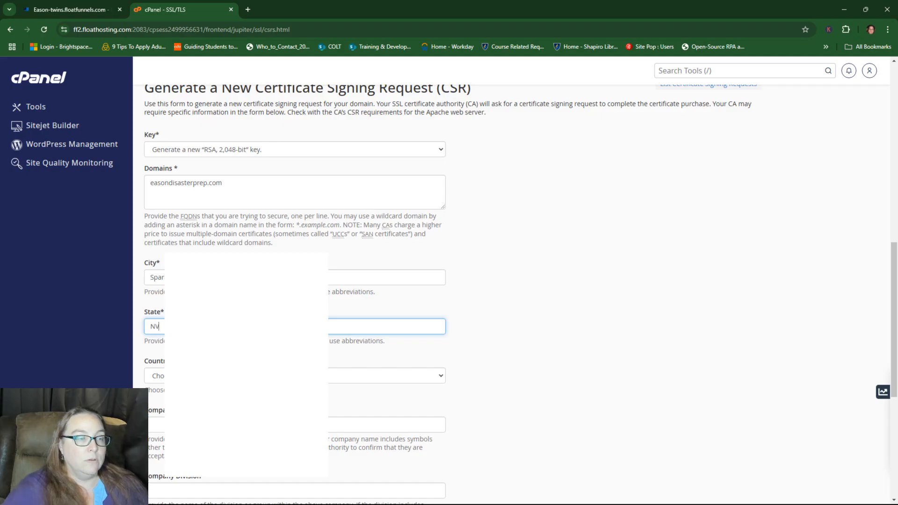
Set the certificate signing request's country to US (United States).
{"action": "scroll", "coordinate": [589, 289], "scroll_direction": "down", "scroll_amount": 2}
{"action": "scroll", "coordinate": [599, 286], "scroll_direction": "down", "scroll_amount": 1}
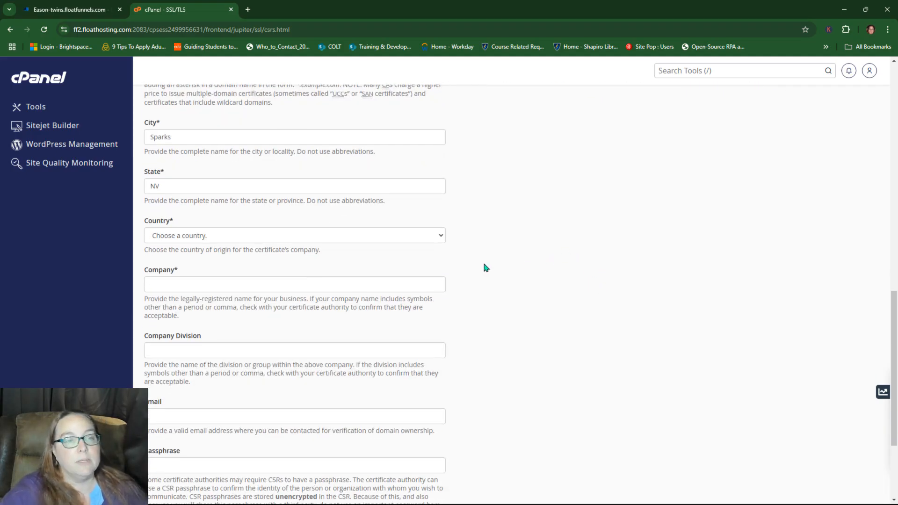
{"action": "left_click", "coordinate": [417, 235]}
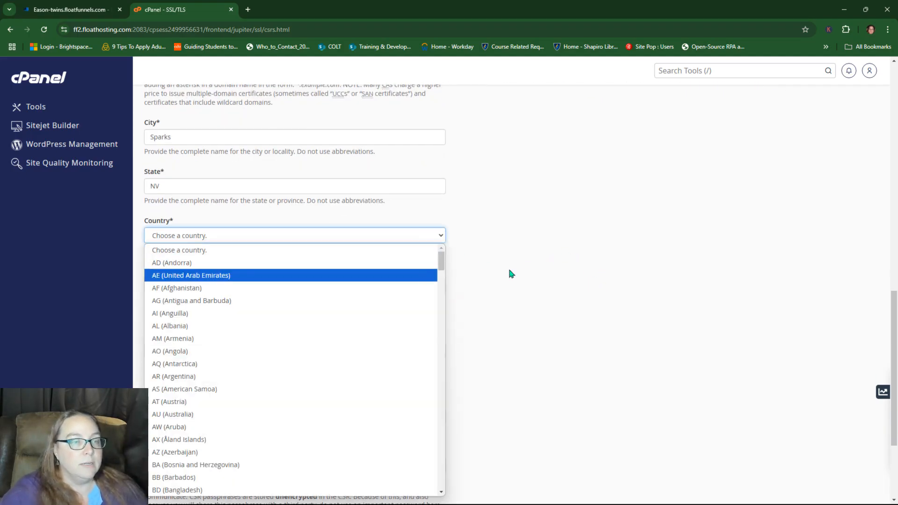
{"action": "scroll", "coordinate": [509, 272], "scroll_direction": "down", "scroll_amount": 3}
{"action": "left_click", "coordinate": [299, 145]}
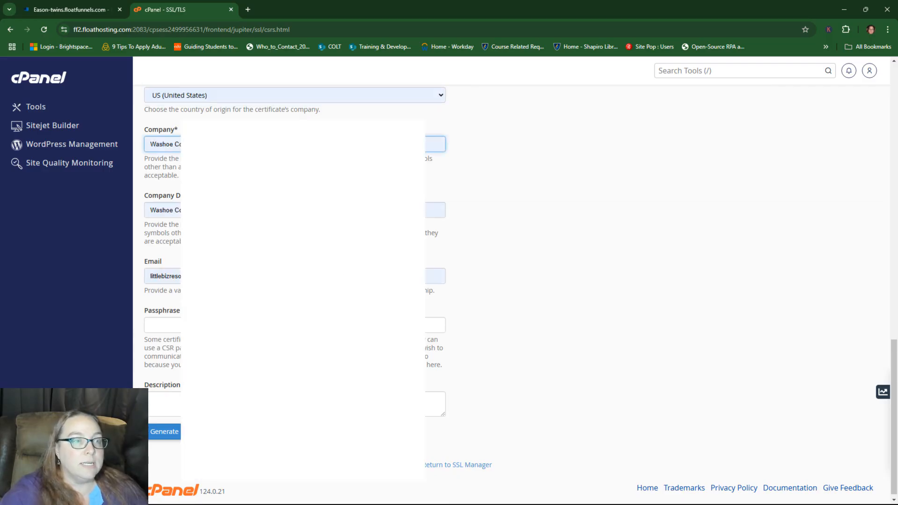
{"action": "left_click", "coordinate": [251, 96]}
{"action": "scroll", "coordinate": [294, 224], "scroll_direction": "down", "scroll_amount": 10}
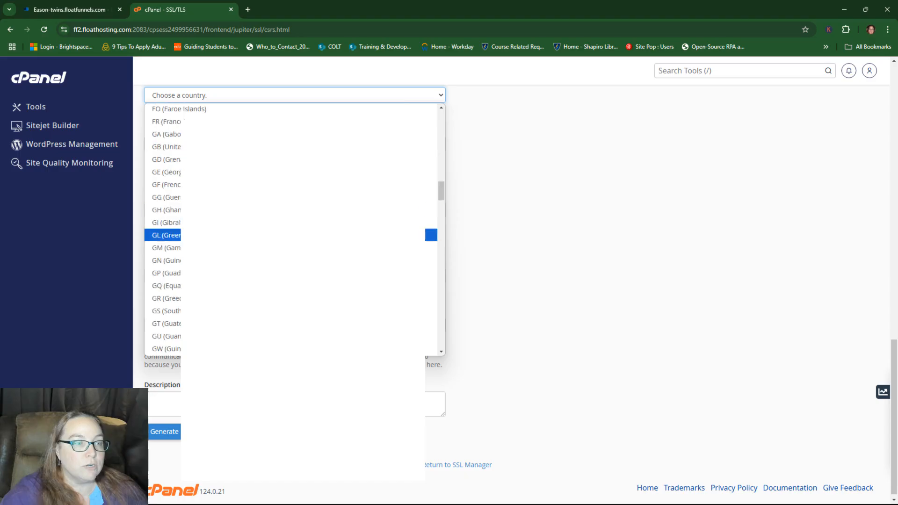
{"action": "scroll", "coordinate": [295, 229], "scroll_direction": "down", "scroll_amount": 20}
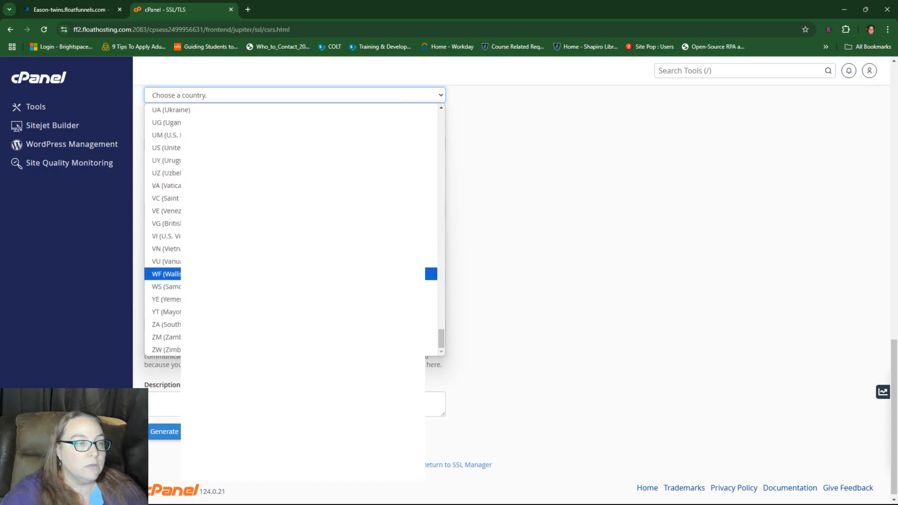
{"action": "scroll", "coordinate": [295, 229], "scroll_direction": "up", "scroll_amount": 2}
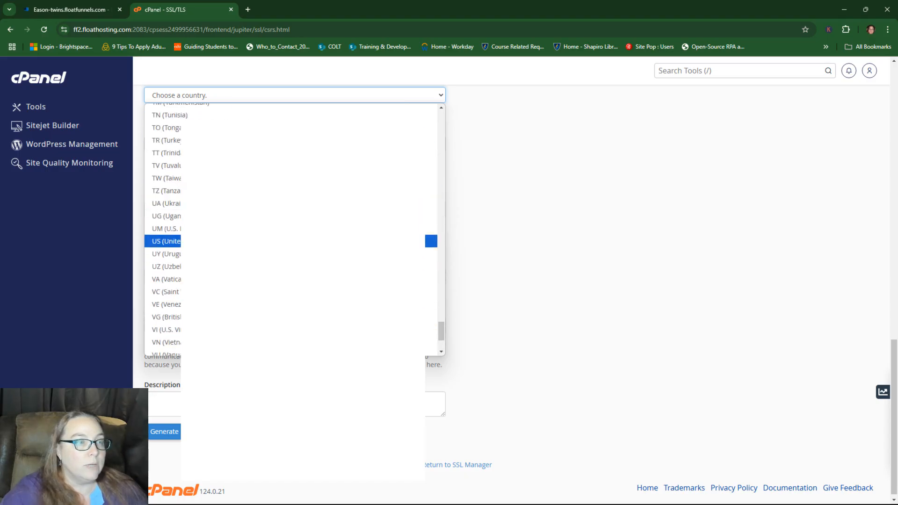
{"action": "left_click", "coordinate": [167, 241]}
Enter easondisasterprep.com as the company name on the certificate signing request.
{"action": "left_click", "coordinate": [163, 144]}
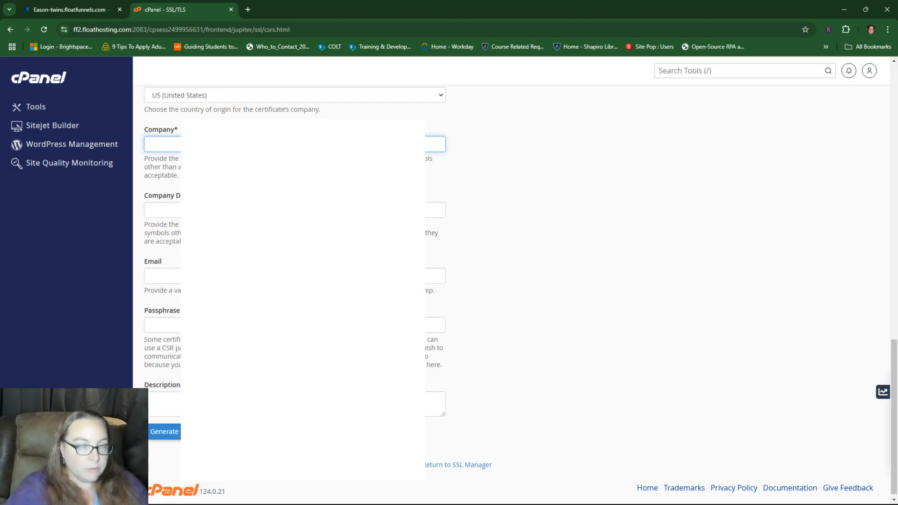
{"action": "type", "text": "disaster"}
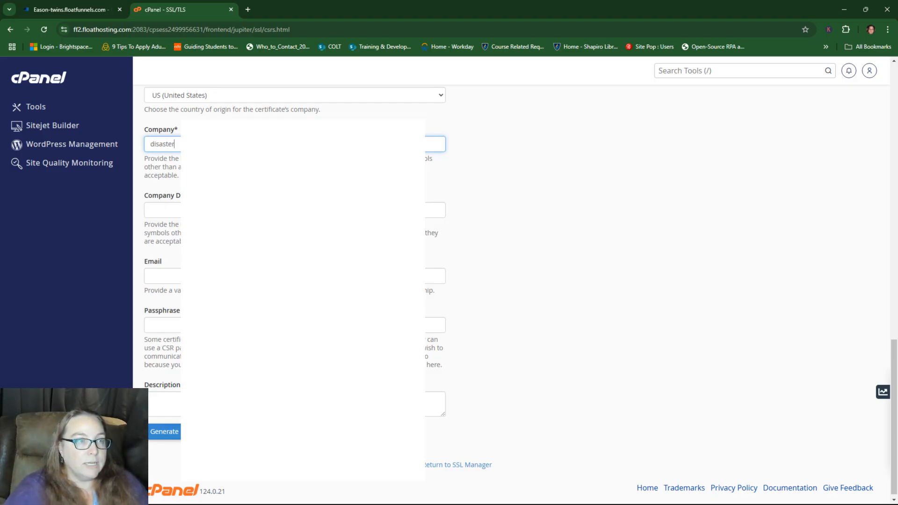
{"action": "key", "text": "BackSpace"}
{"action": "key", "text": "BackSpace"}
{"action": "key", "text": "BackSpace"}
{"action": "key", "text": "BackSpace"}
{"action": "key", "text": "BackSpace"}
{"action": "key", "text": "BackSpace"}
{"action": "key", "text": "BackSpace"}
{"action": "type", "text": "easondis"}
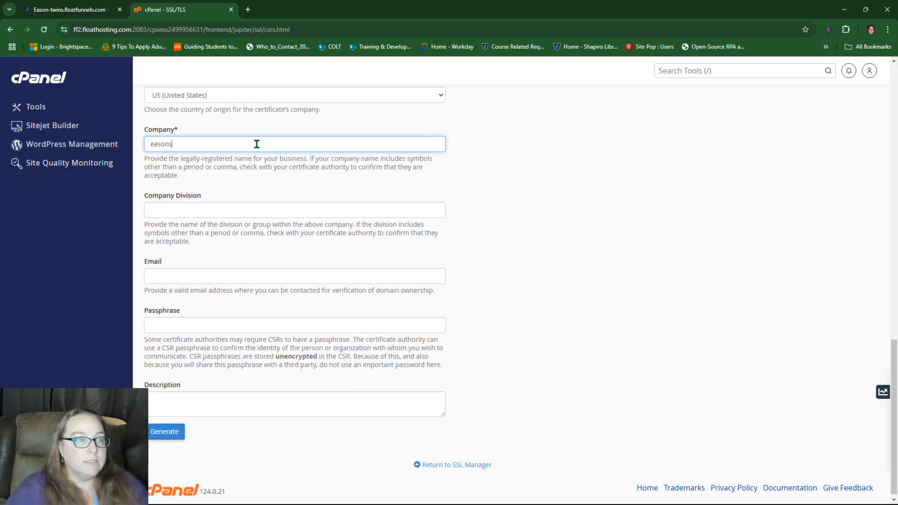
{"action": "type", "text": "asterprep.com"}
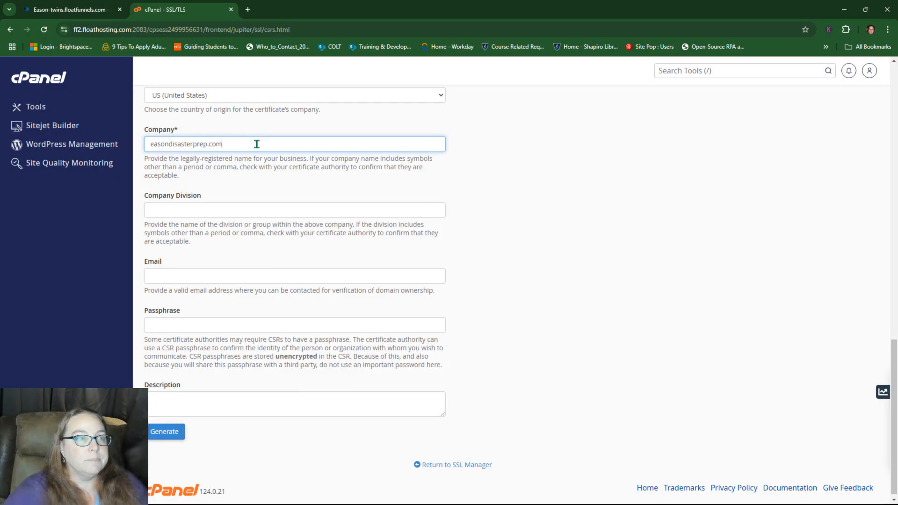
Generate the certificate signing request, leaving the company division, email, passphrase and description blank.
{"action": "left_click", "coordinate": [585, 200]}
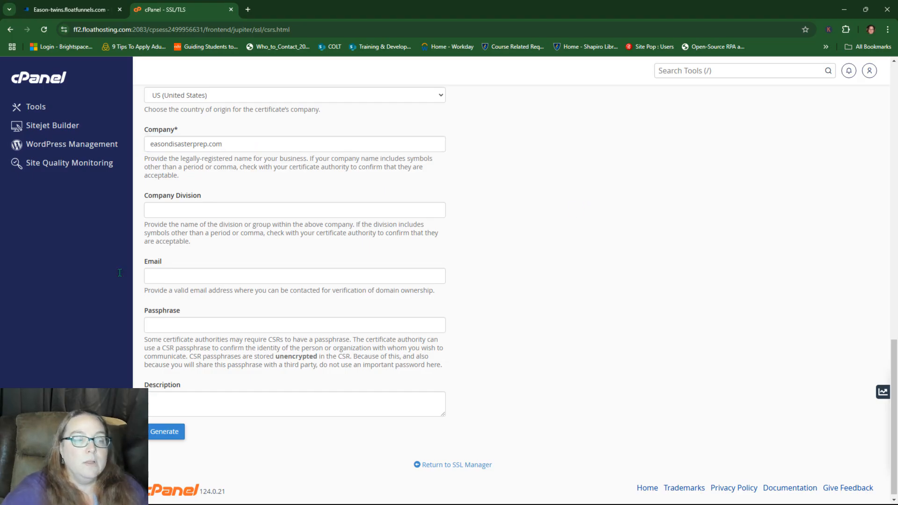
{"action": "scroll", "coordinate": [400, 302], "scroll_direction": "down", "scroll_amount": 1}
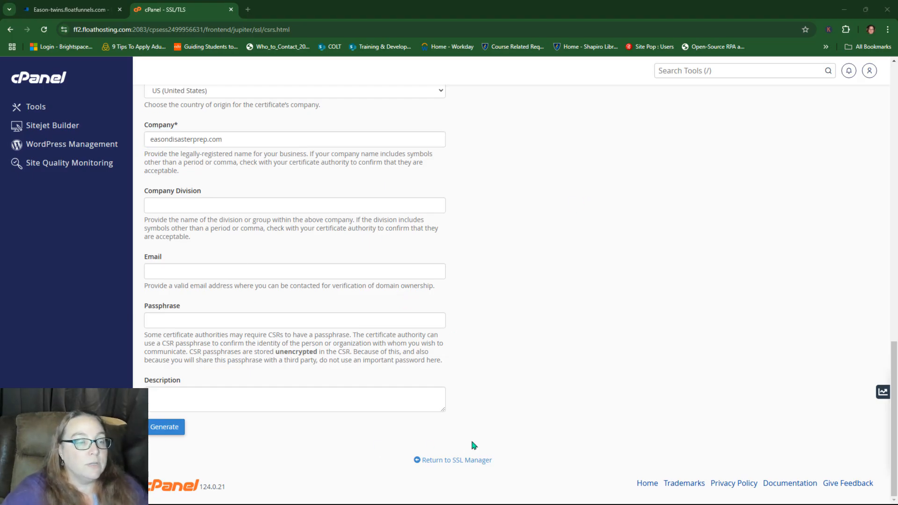
{"action": "left_click", "coordinate": [164, 426]}
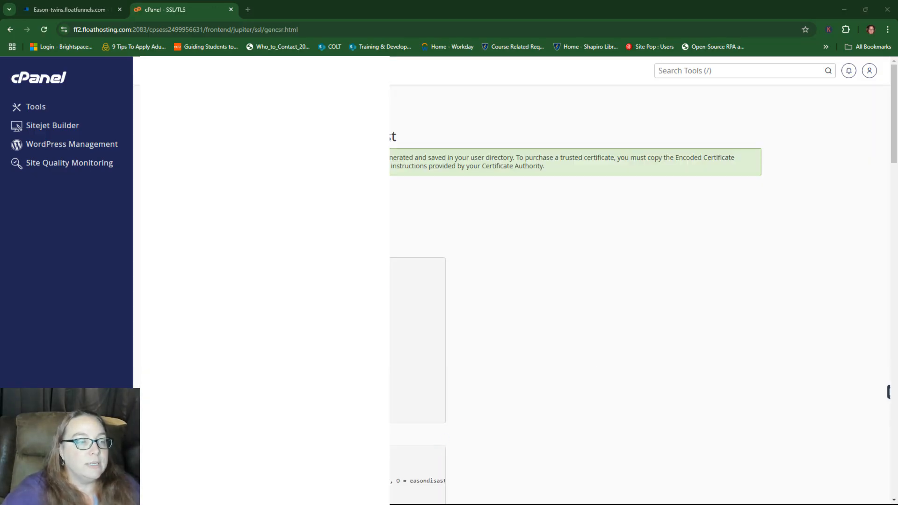
Return from the generated signing request to the SSL manager and open the management page for SSL sites.
{"action": "scroll", "coordinate": [670, 343], "scroll_direction": "down", "scroll_amount": 15}
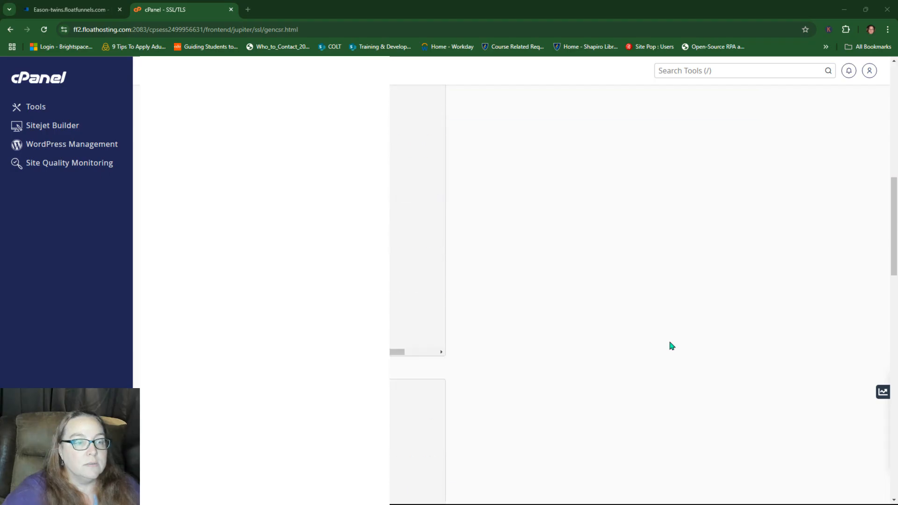
{"action": "scroll", "coordinate": [672, 346], "scroll_direction": "down", "scroll_amount": 10}
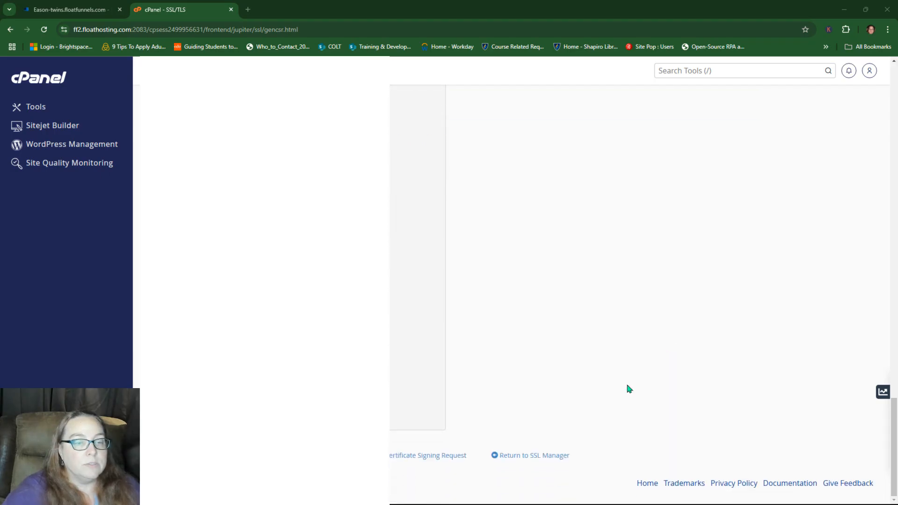
{"action": "left_click", "coordinate": [527, 456]}
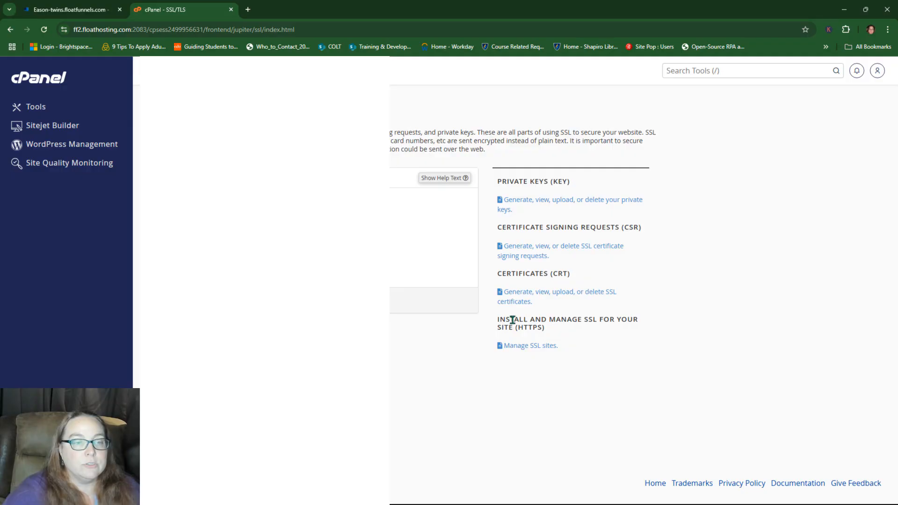
{"action": "left_click", "coordinate": [533, 346]}
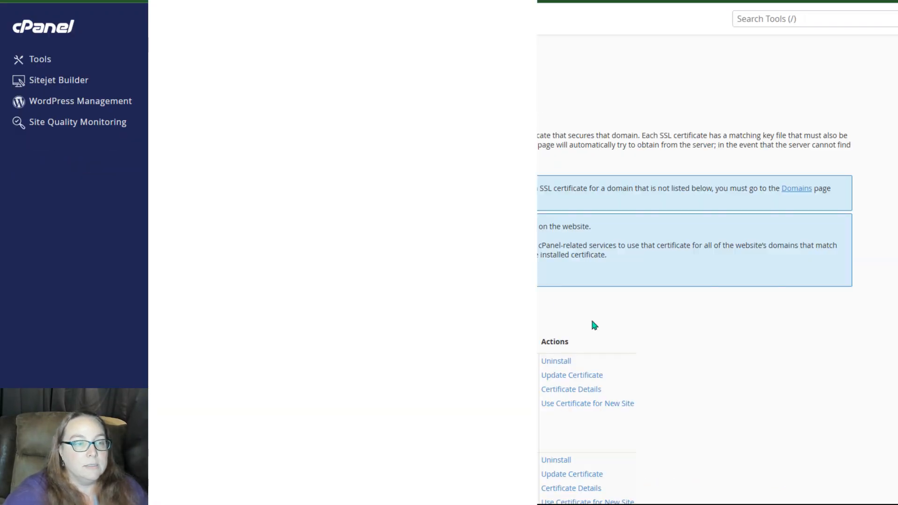
In the Install an SSL Website section, choose easondisasterprep.com as the domain and autofill the certificate fields by domain.
{"action": "scroll", "coordinate": [694, 269], "scroll_direction": "down", "scroll_amount": 15}
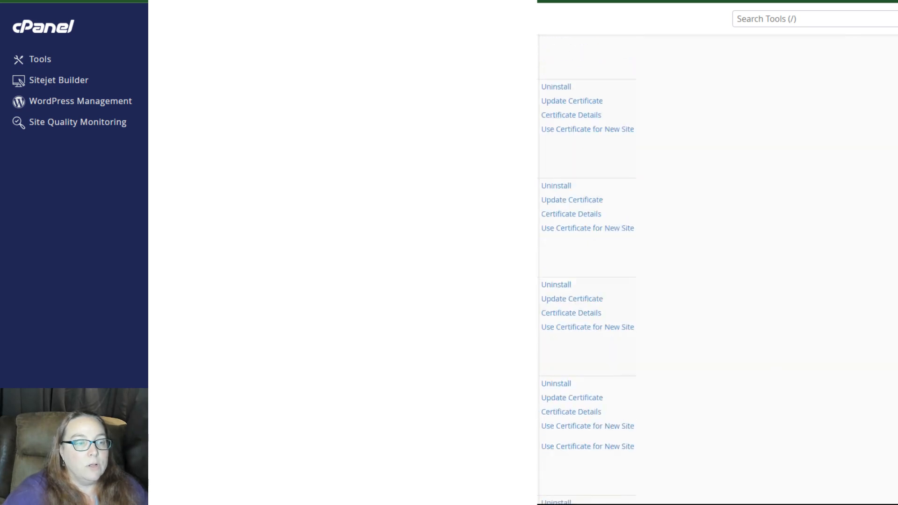
{"action": "scroll", "coordinate": [694, 269], "scroll_direction": "down", "scroll_amount": 5}
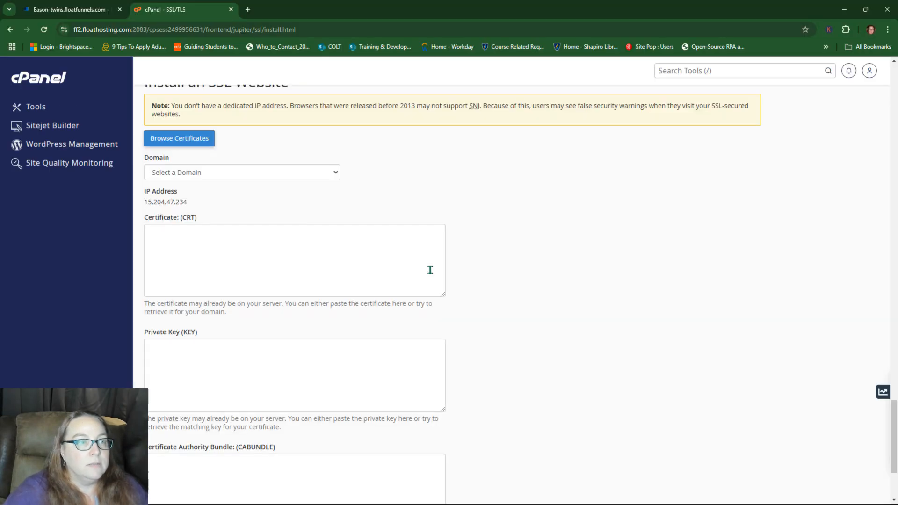
{"action": "left_click", "coordinate": [309, 176]}
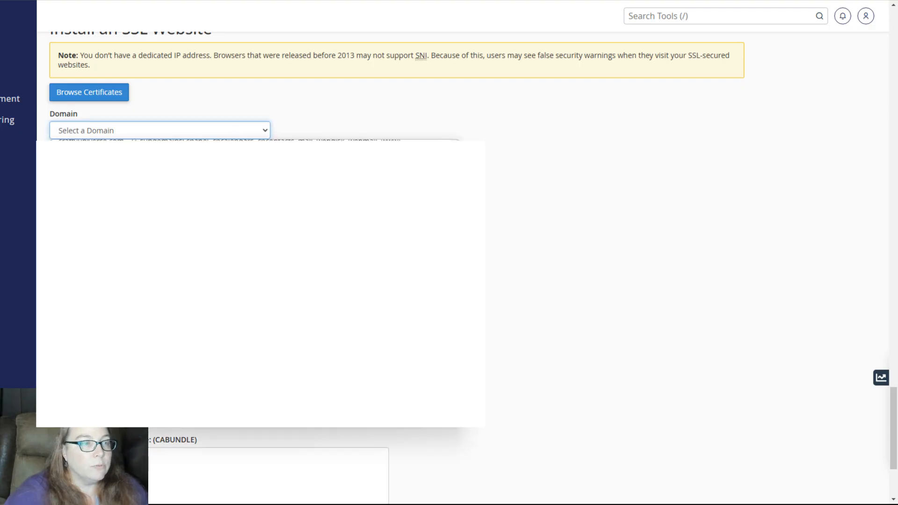
{"action": "left_click", "coordinate": [127, 211]}
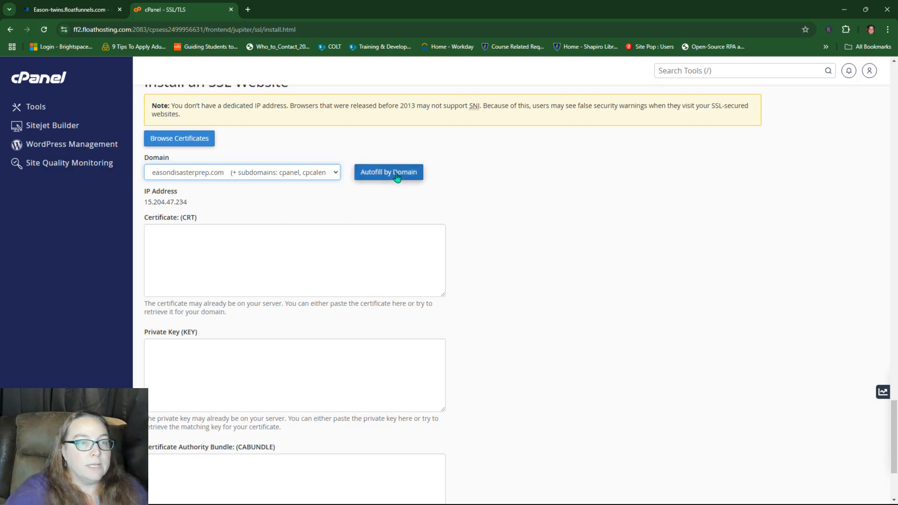
{"action": "left_click", "coordinate": [398, 176]}
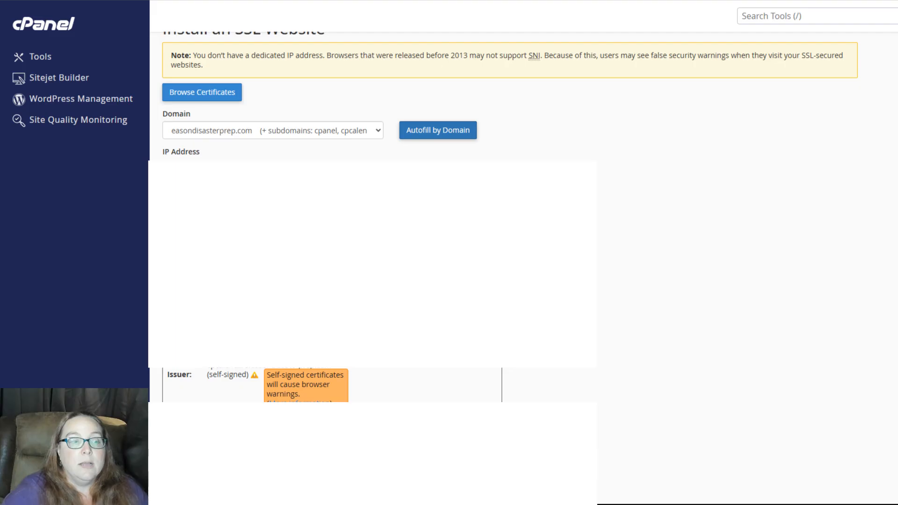
Open easondisasterprep.com/wp-admin in a new browser tab and proceed to the site despite the privacy warning.
{"action": "key", "text": "ctrl+t"}
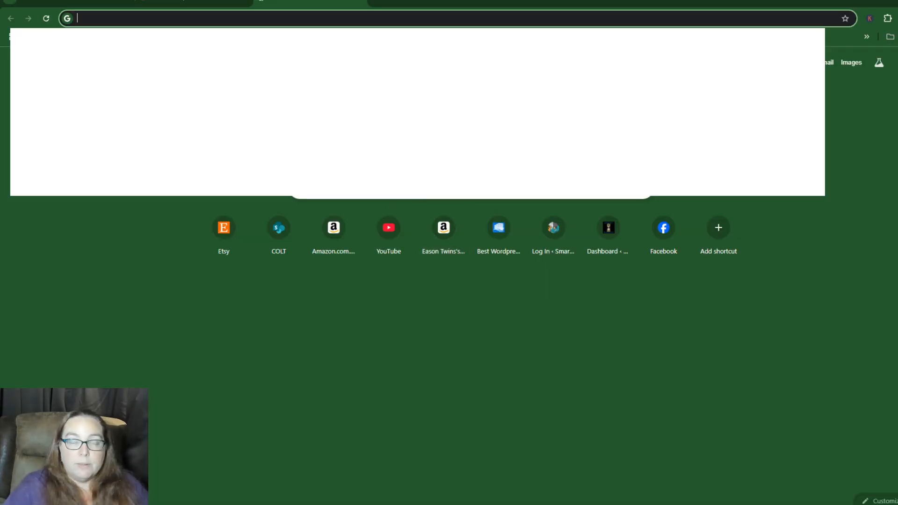
{"action": "type", "text": "easondisa"}
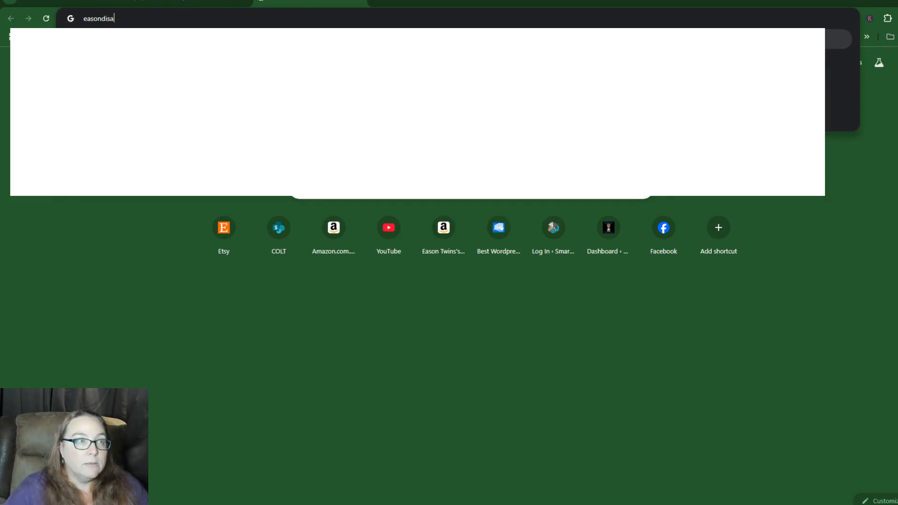
{"action": "type", "text": "sterprep.com"}
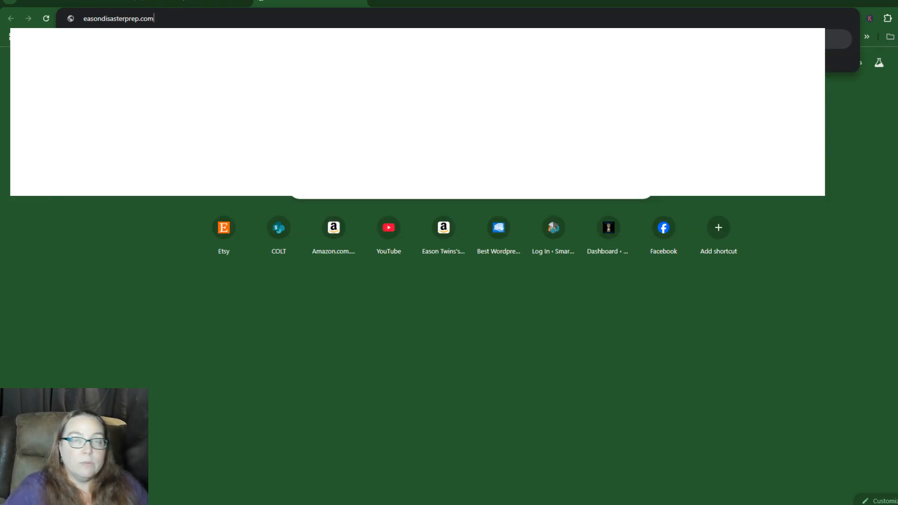
{"action": "type", "text": "/wp-admin"}
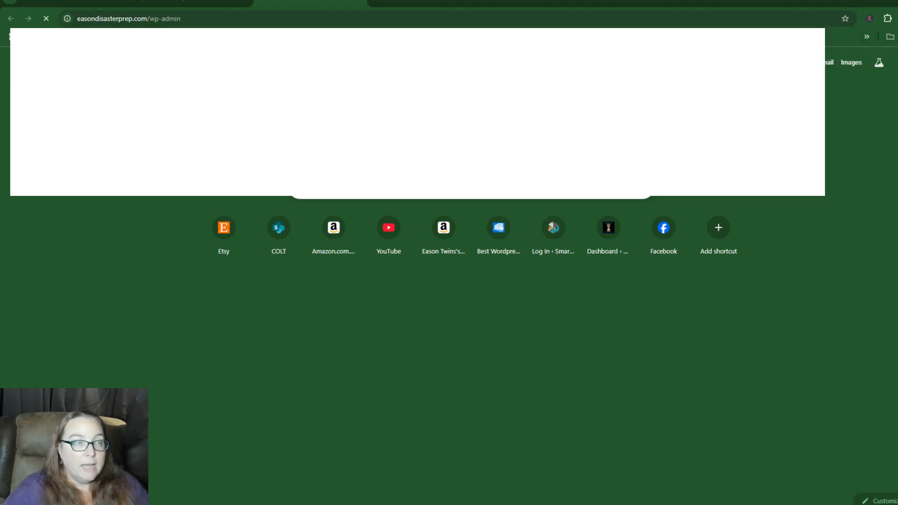
{"action": "key", "text": "Return"}
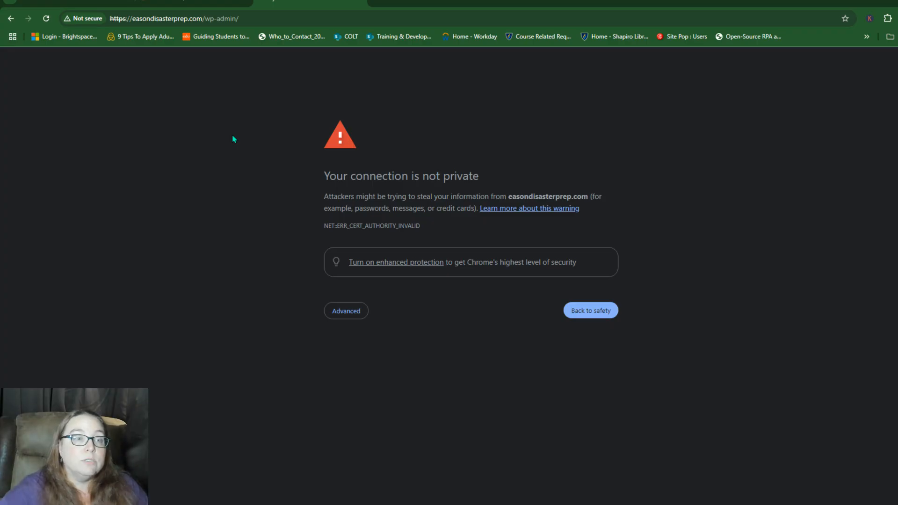
{"action": "left_click", "coordinate": [335, 312]}
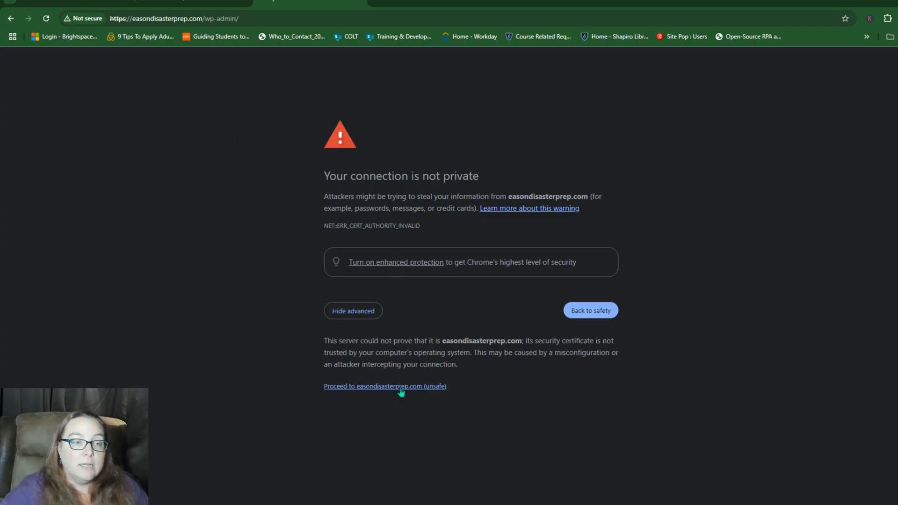
{"action": "left_click", "coordinate": [398, 387]}
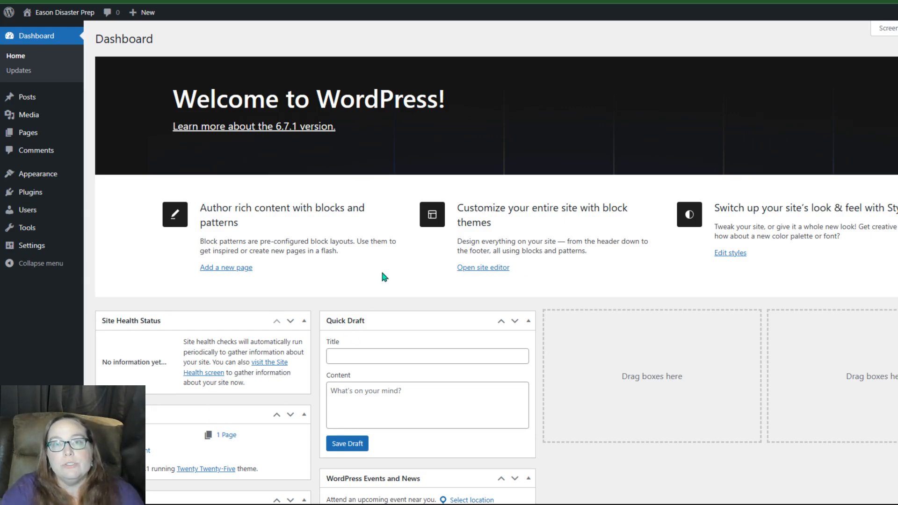
Open the site's installed themes in WordPress and go to the catalogue for adding a new theme.
{"action": "mouse_move", "coordinate": [17, 175]}
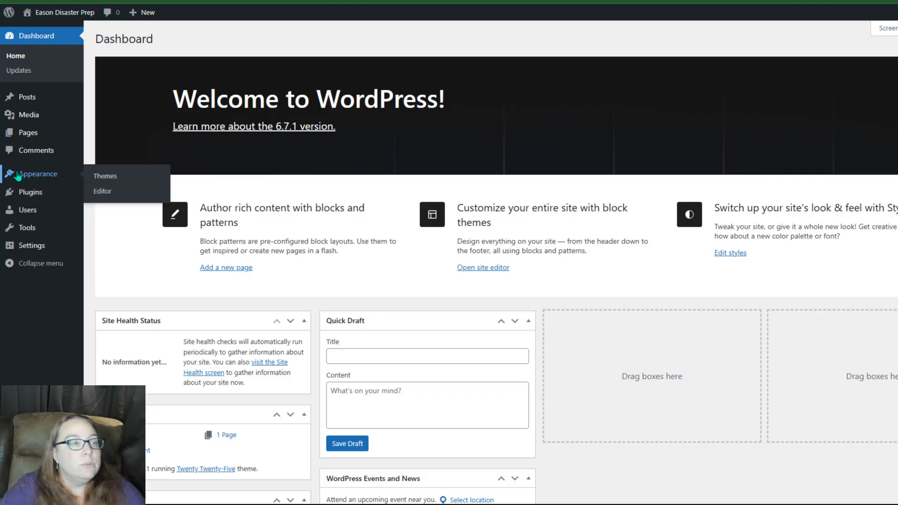
{"action": "left_click", "coordinate": [114, 179]}
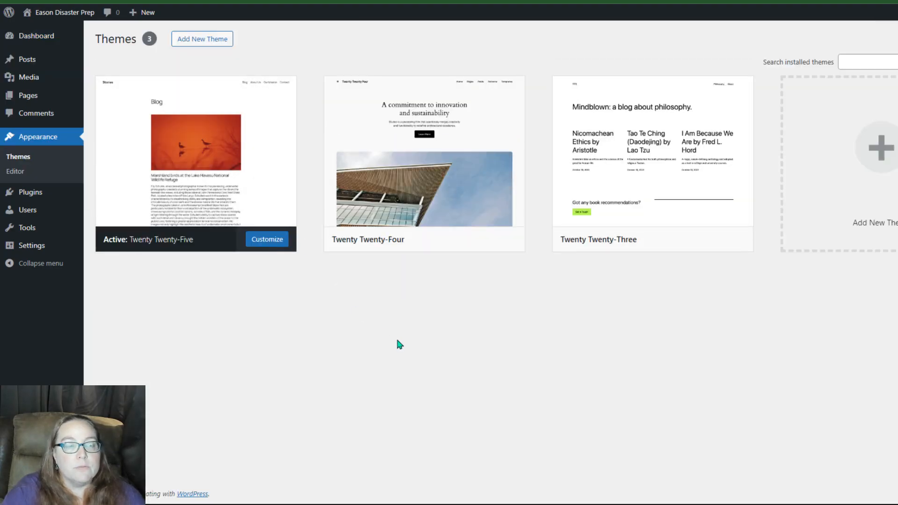
{"action": "mouse_move", "coordinate": [660, 168]}
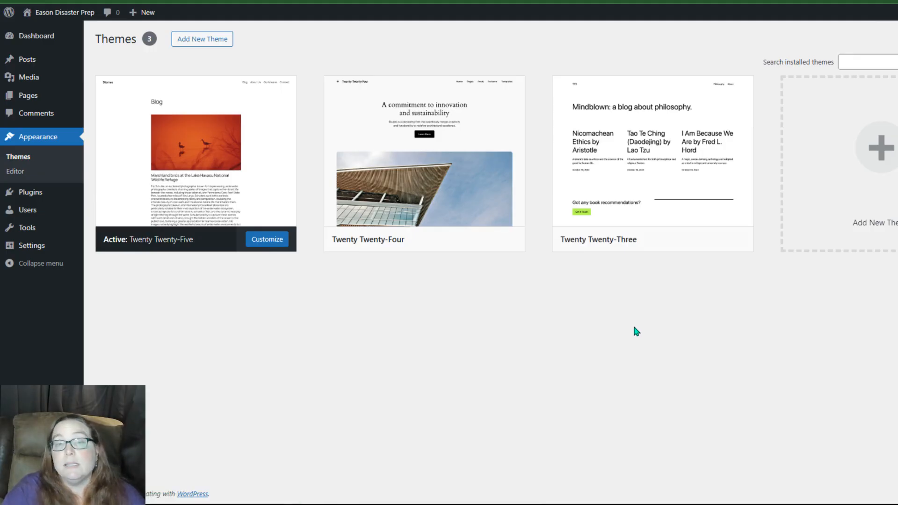
{"action": "left_click", "coordinate": [193, 39]}
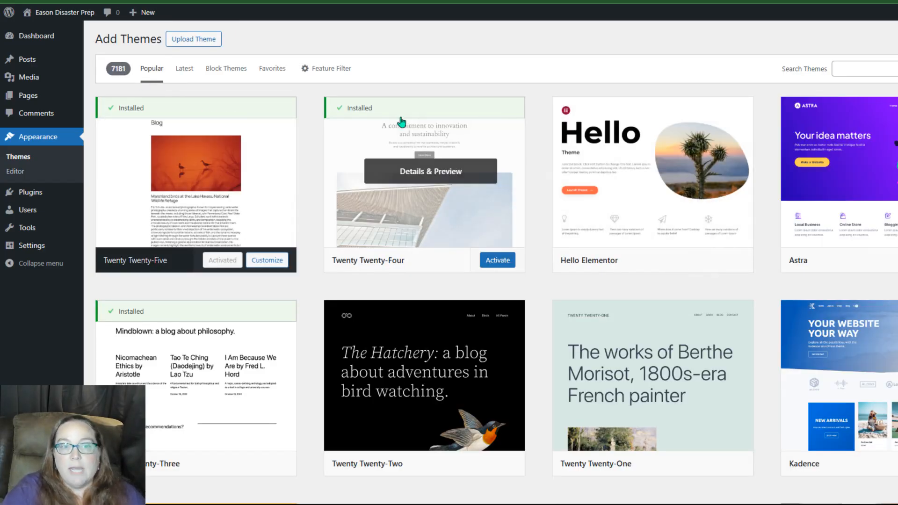
Browse the popular themes in the Add Themes catalogue to compare the available designs.
{"action": "scroll", "coordinate": [791, 234], "scroll_direction": "down", "scroll_amount": 3}
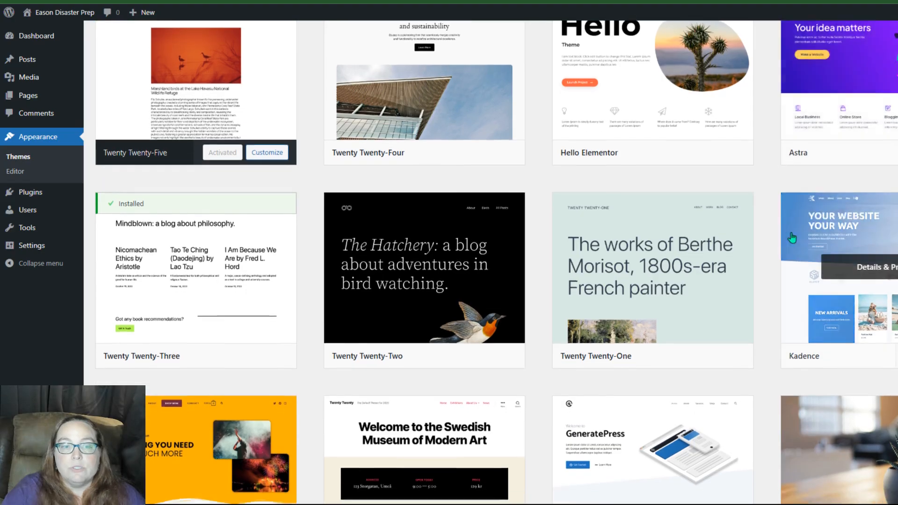
{"action": "scroll", "coordinate": [765, 208], "scroll_direction": "down", "scroll_amount": 7}
{"action": "scroll", "coordinate": [764, 252], "scroll_direction": "down", "scroll_amount": 1}
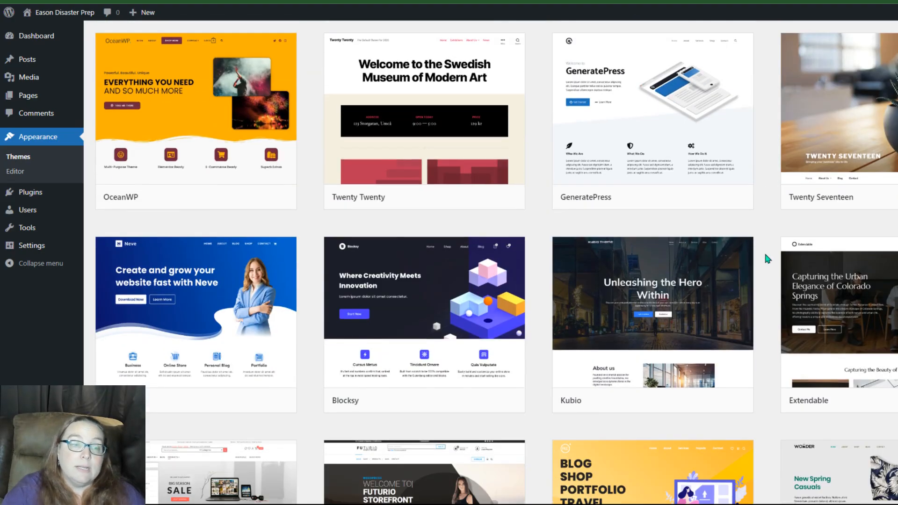
{"action": "scroll", "coordinate": [765, 251], "scroll_direction": "down", "scroll_amount": 3}
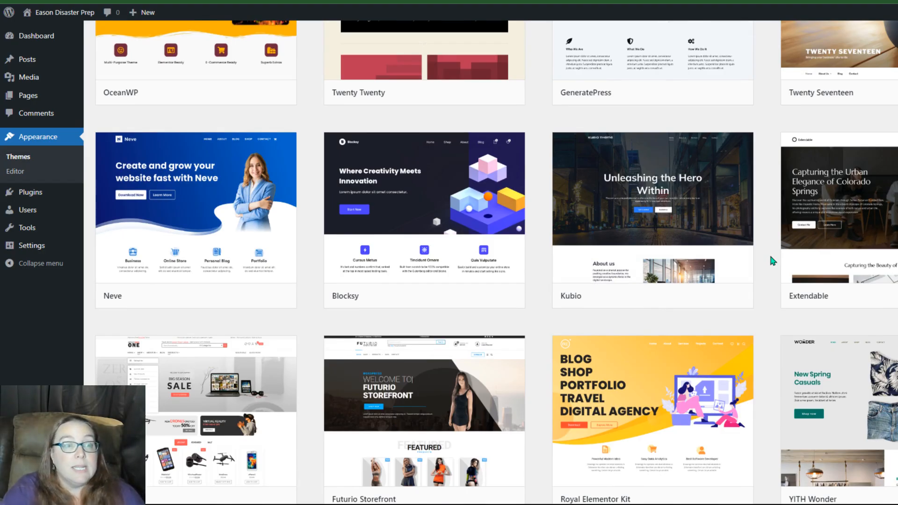
{"action": "scroll", "coordinate": [772, 260], "scroll_direction": "down", "scroll_amount": 10}
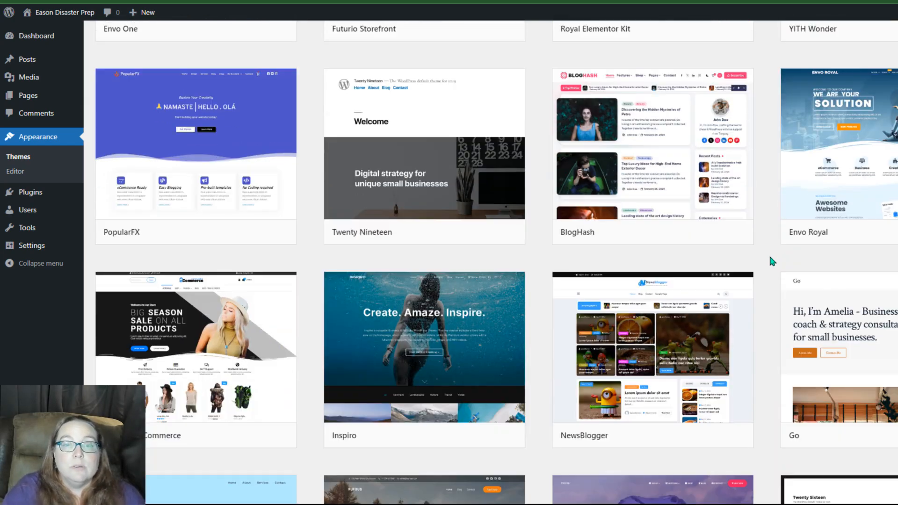
{"action": "scroll", "coordinate": [772, 261], "scroll_direction": "down", "scroll_amount": 7}
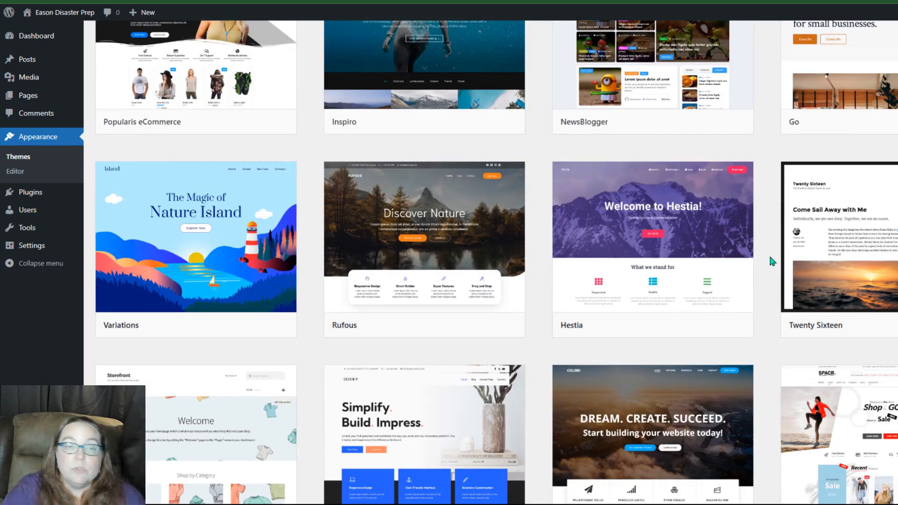
{"action": "scroll", "coordinate": [772, 261], "scroll_direction": "up", "scroll_amount": 20}
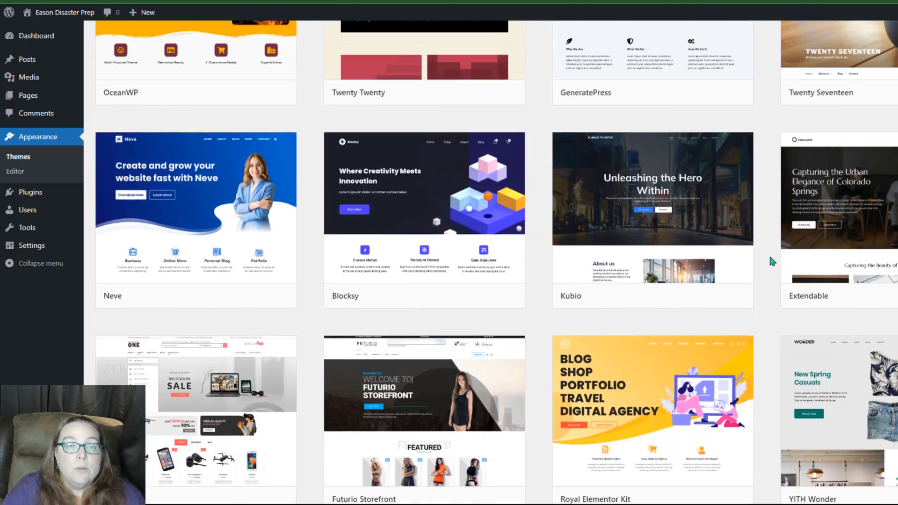
{"action": "scroll", "coordinate": [772, 262], "scroll_direction": "up", "scroll_amount": 6}
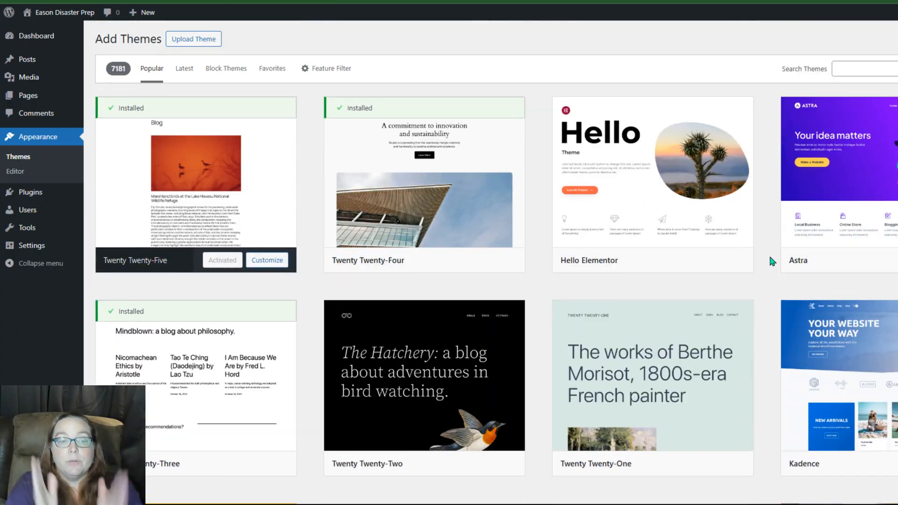
{"action": "scroll", "coordinate": [771, 261], "scroll_direction": "down", "scroll_amount": 8}
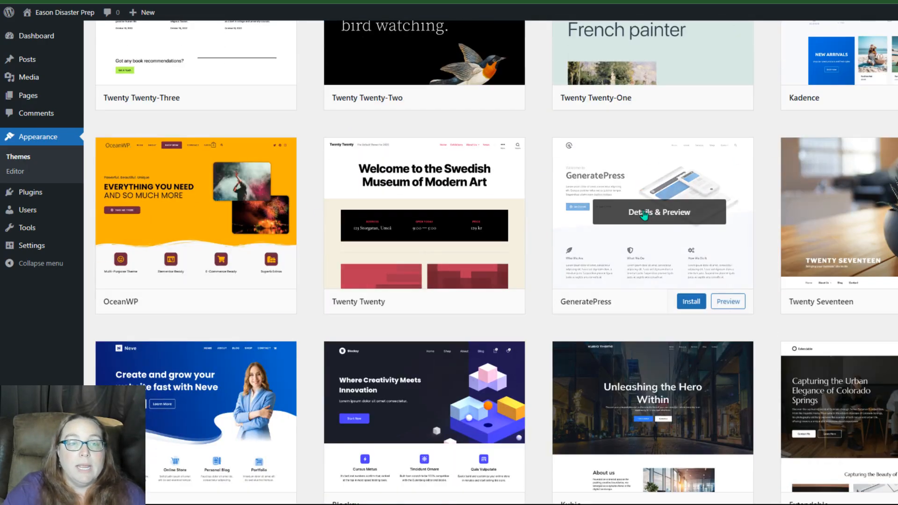
{"action": "scroll", "coordinate": [759, 209], "scroll_direction": "down", "scroll_amount": 4}
{"action": "scroll", "coordinate": [770, 215], "scroll_direction": "down", "scroll_amount": 2}
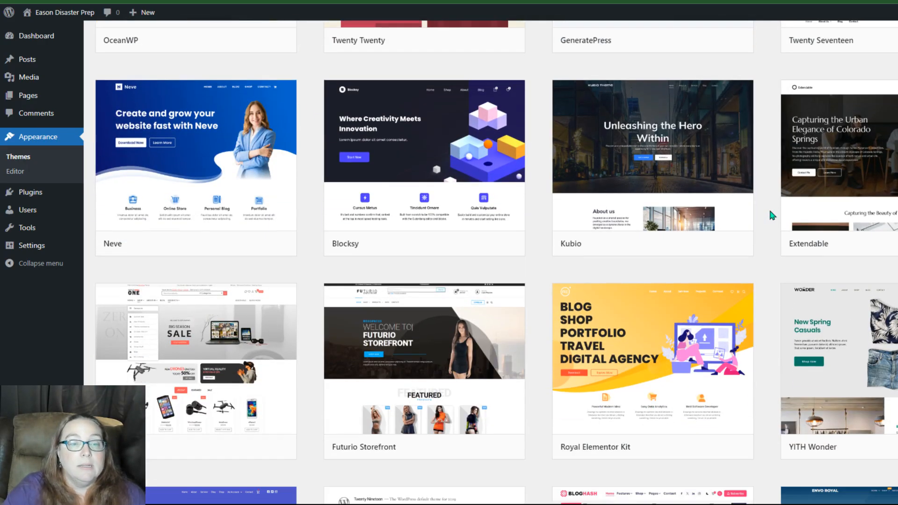
{"action": "scroll", "coordinate": [771, 211], "scroll_direction": "up", "scroll_amount": 8}
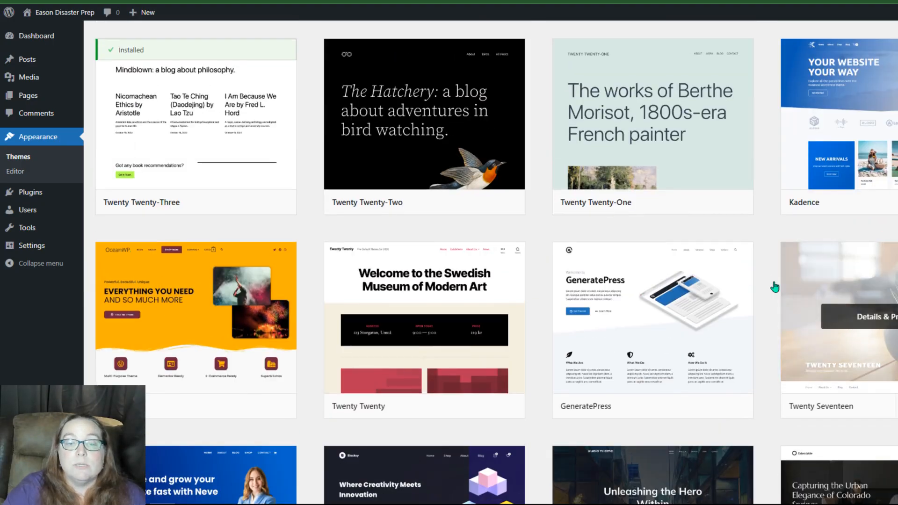
{"action": "scroll", "coordinate": [765, 279], "scroll_direction": "up", "scroll_amount": 6}
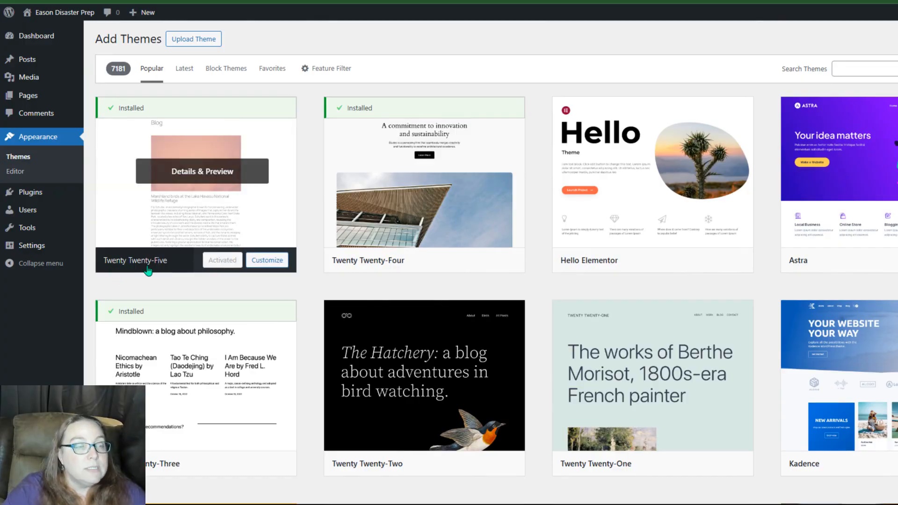
Preview the Twenty Twenty-Five theme and examine its sample blog page, including the list and form elements.
{"action": "left_click", "coordinate": [206, 180]}
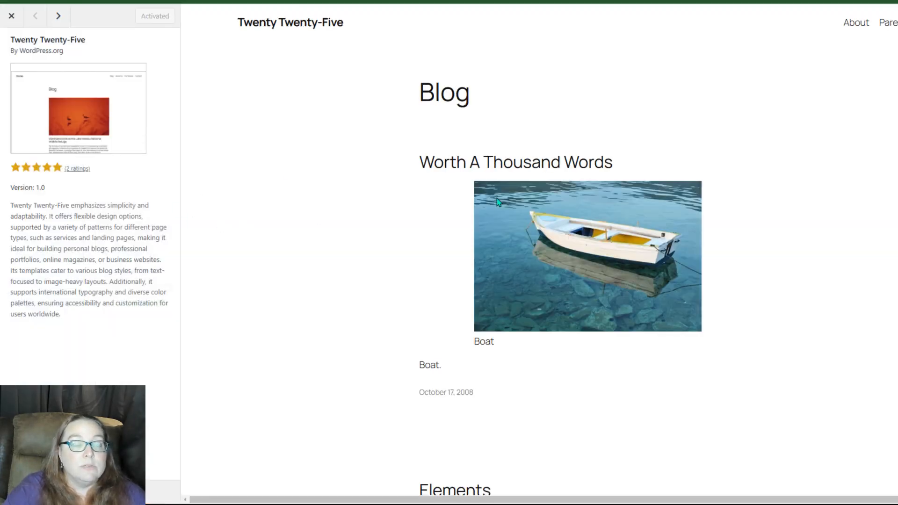
{"action": "scroll", "coordinate": [498, 202], "scroll_direction": "down", "scroll_amount": 20}
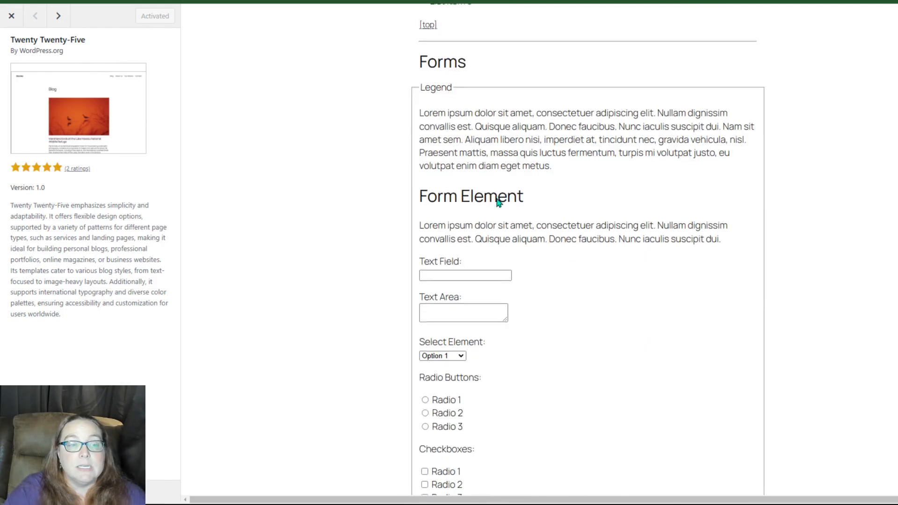
{"action": "scroll", "coordinate": [497, 199], "scroll_direction": "down", "scroll_amount": 8}
{"action": "scroll", "coordinate": [497, 199], "scroll_direction": "up", "scroll_amount": 12}
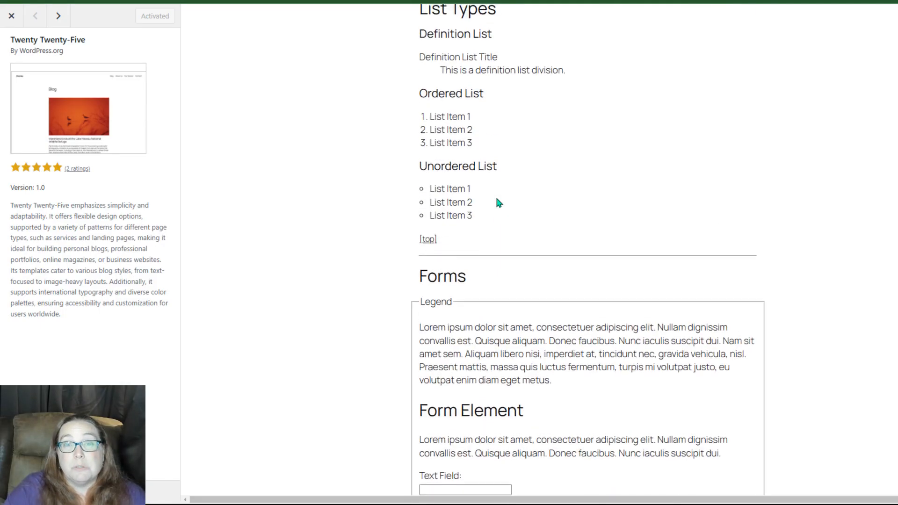
{"action": "scroll", "coordinate": [498, 202], "scroll_direction": "up", "scroll_amount": 20}
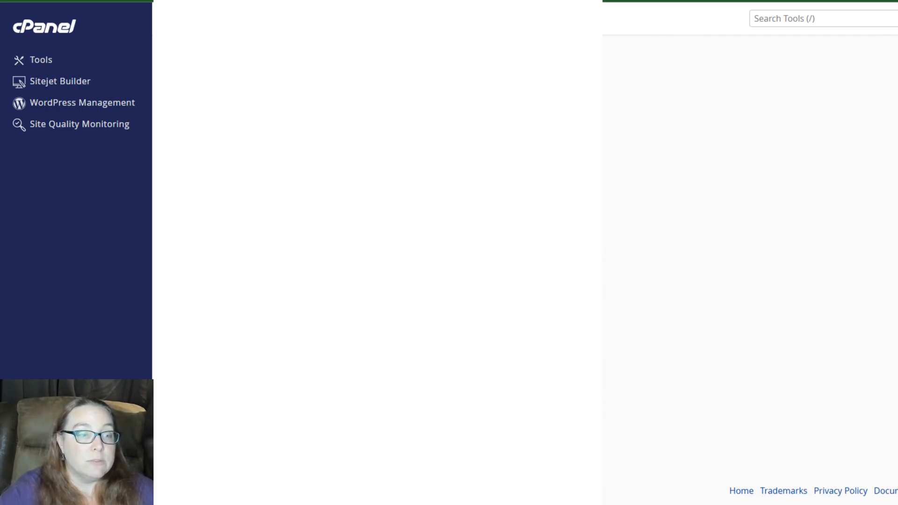
Autofill the SSL certificate details for easondisasterprep.com in cPanel and install the certificate on the domain.
{"action": "scroll", "coordinate": [534, 333], "scroll_direction": "up", "scroll_amount": 5}
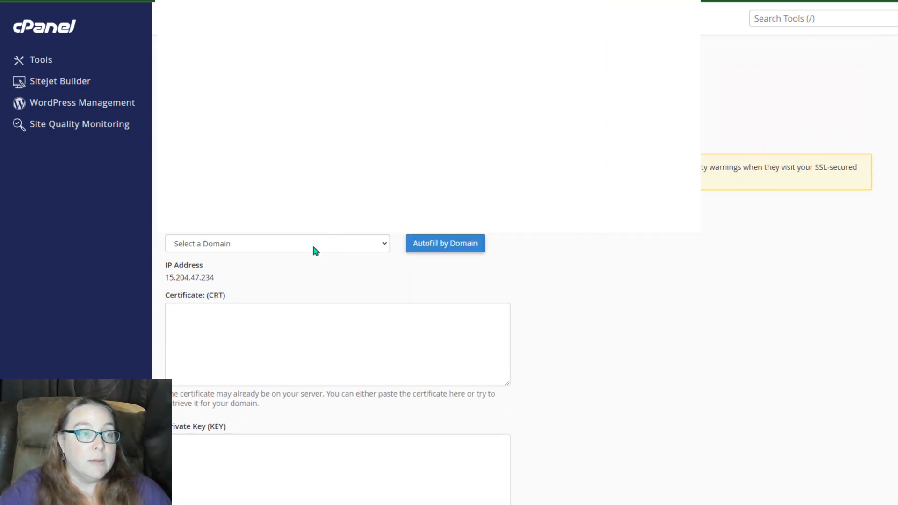
{"action": "left_click", "coordinate": [314, 247]}
{"action": "left_click", "coordinate": [312, 213]}
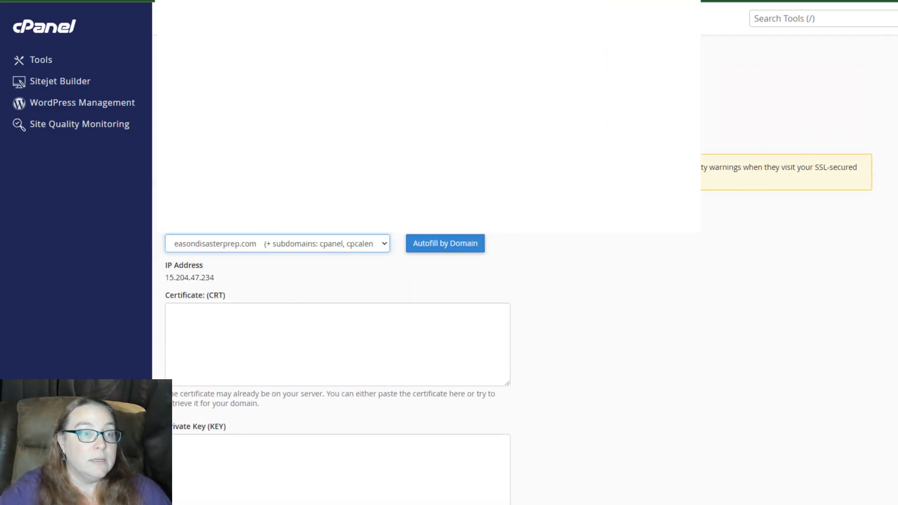
{"action": "left_click", "coordinate": [454, 248]}
{"action": "scroll", "coordinate": [615, 319], "scroll_direction": "down", "scroll_amount": 10}
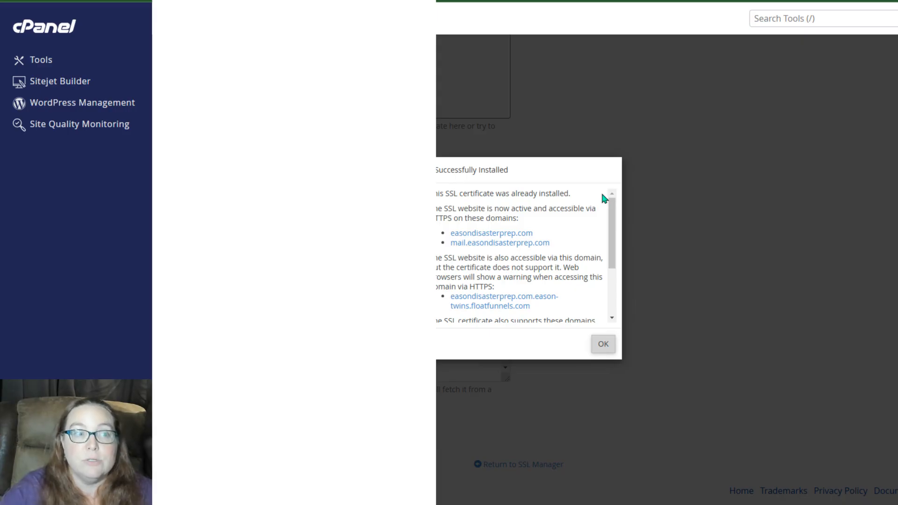
{"action": "left_click", "coordinate": [603, 346]}
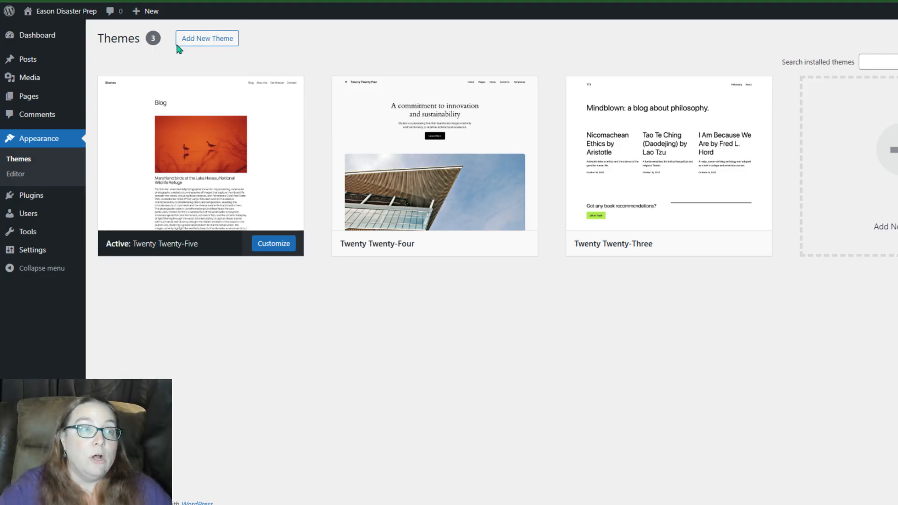
Go to the WordPress catalogue for adding themes and open the upload form for a theme in .zip format.
{"action": "left_click", "coordinate": [220, 41]}
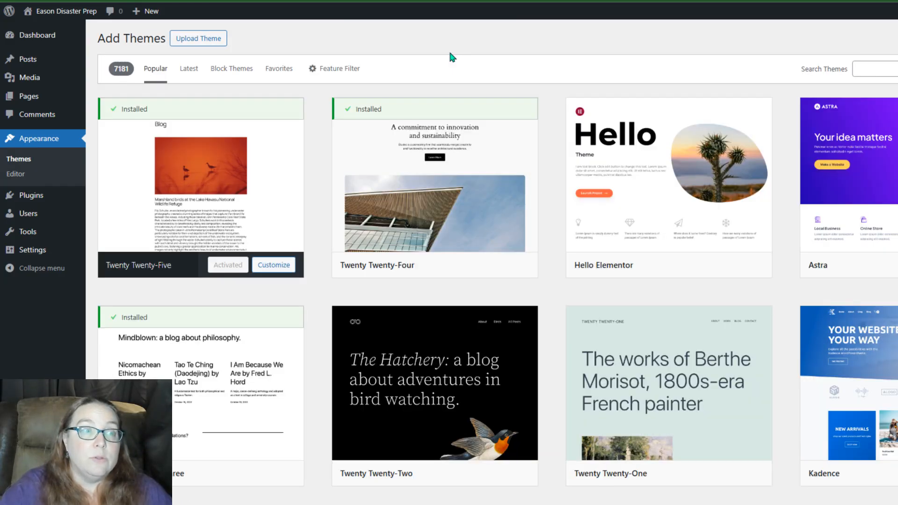
{"action": "left_click", "coordinate": [223, 45]}
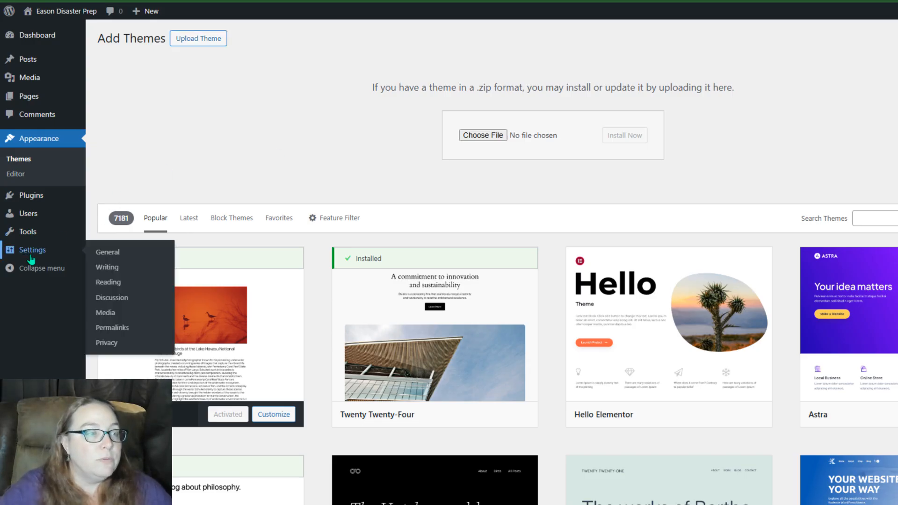
Discourage search engines from indexing the site in the WordPress Reading settings and save the change.
{"action": "left_click", "coordinate": [49, 260]}
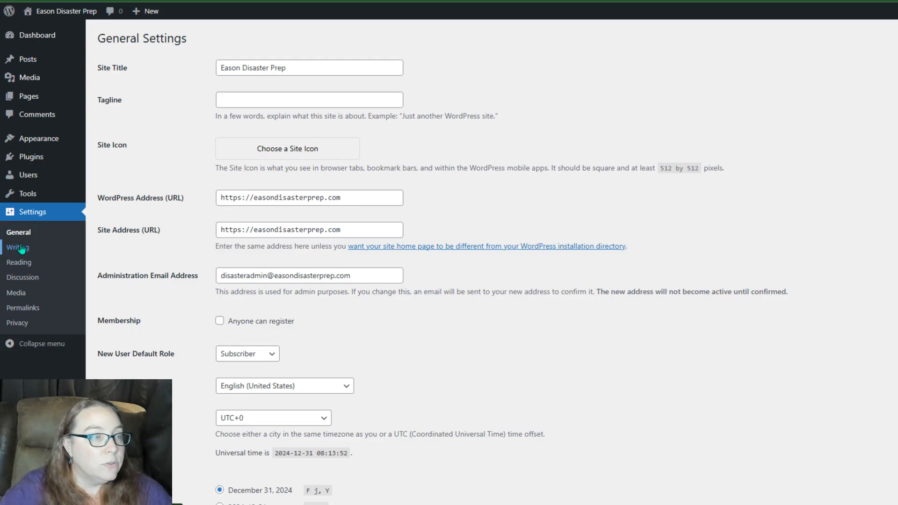
{"action": "left_click", "coordinate": [19, 263]}
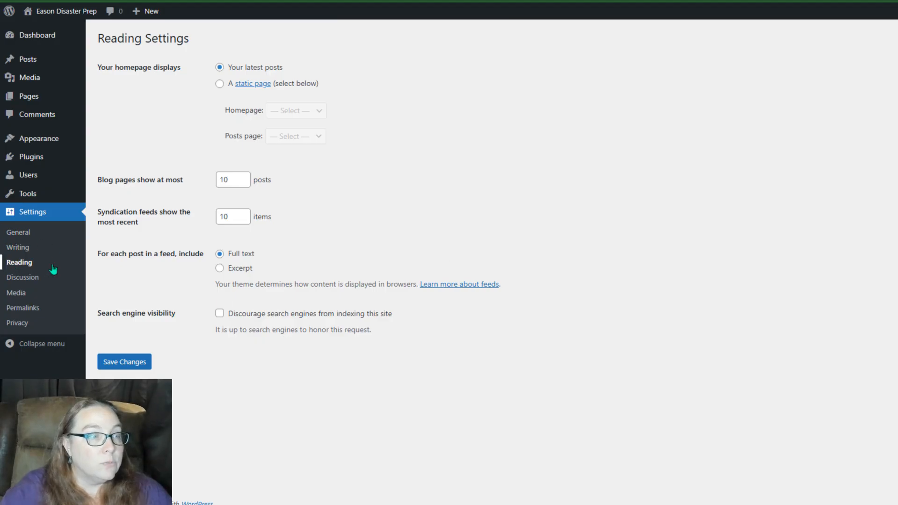
{"action": "left_click", "coordinate": [220, 314]}
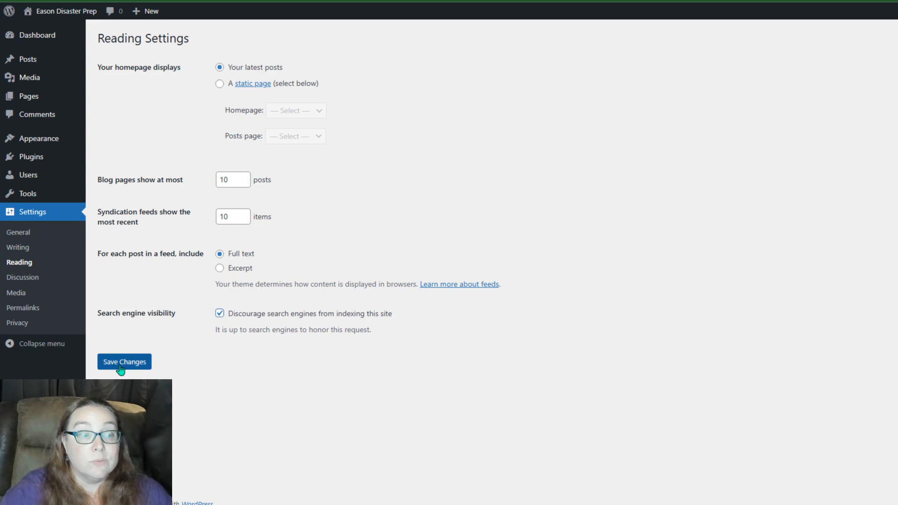
{"action": "left_click", "coordinate": [149, 364]}
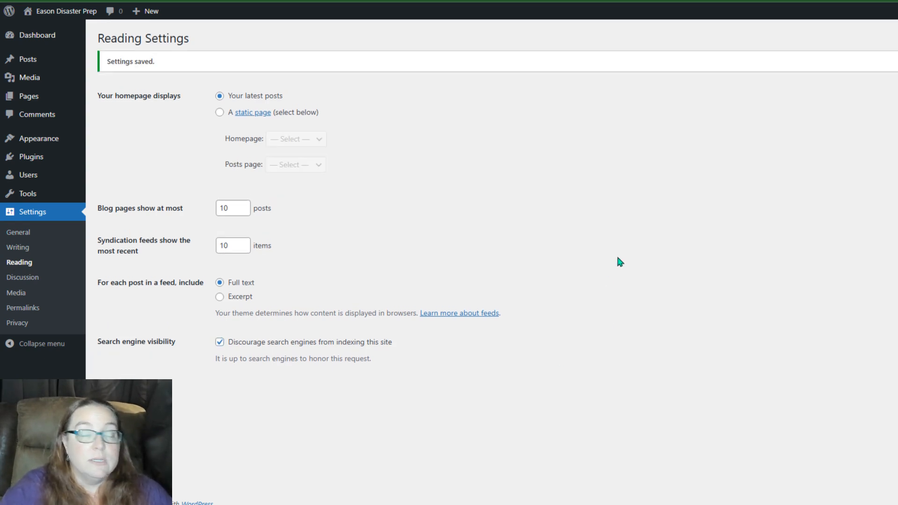